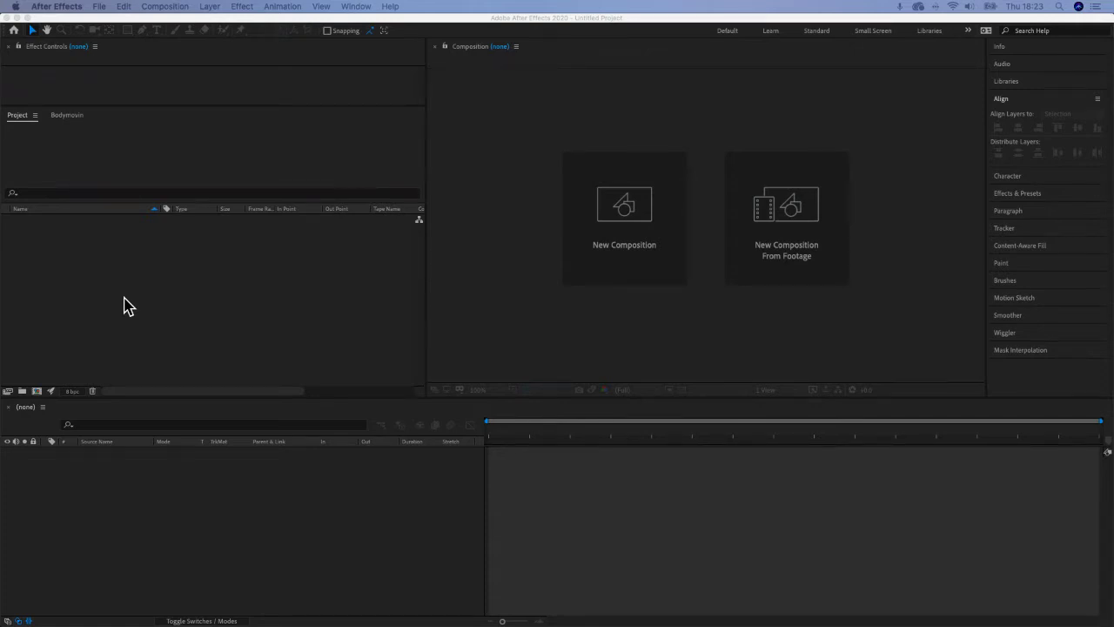
Create a 160×160 px, 60 fps composition named 'loader' from the Project panel
{"action": "right_click", "coordinate": [100, 245]}
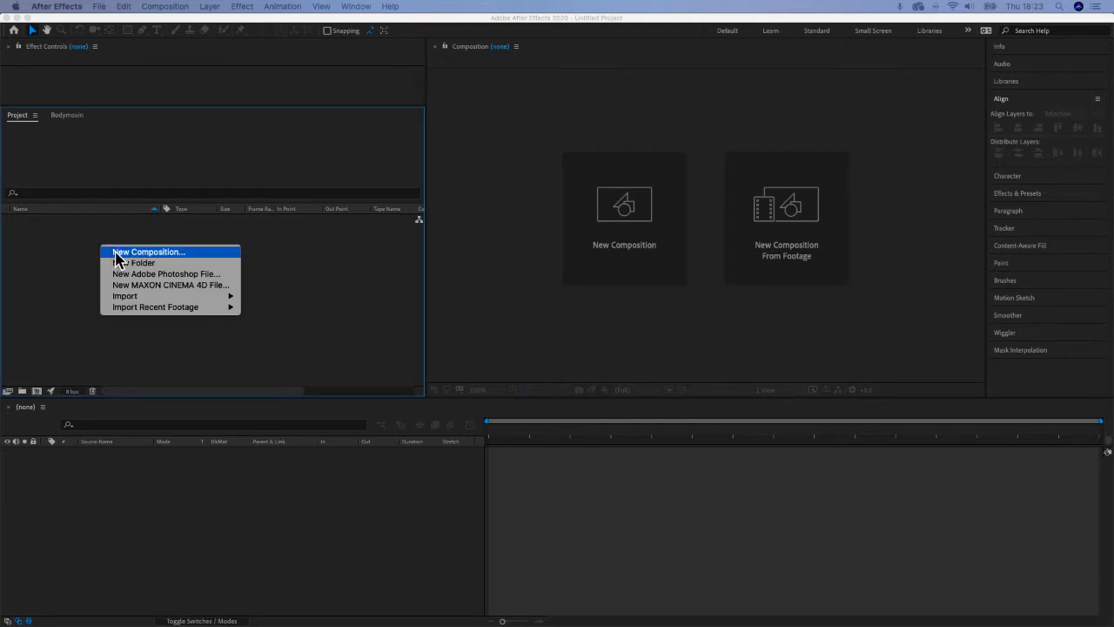
{"action": "left_click", "coordinate": [116, 255]}
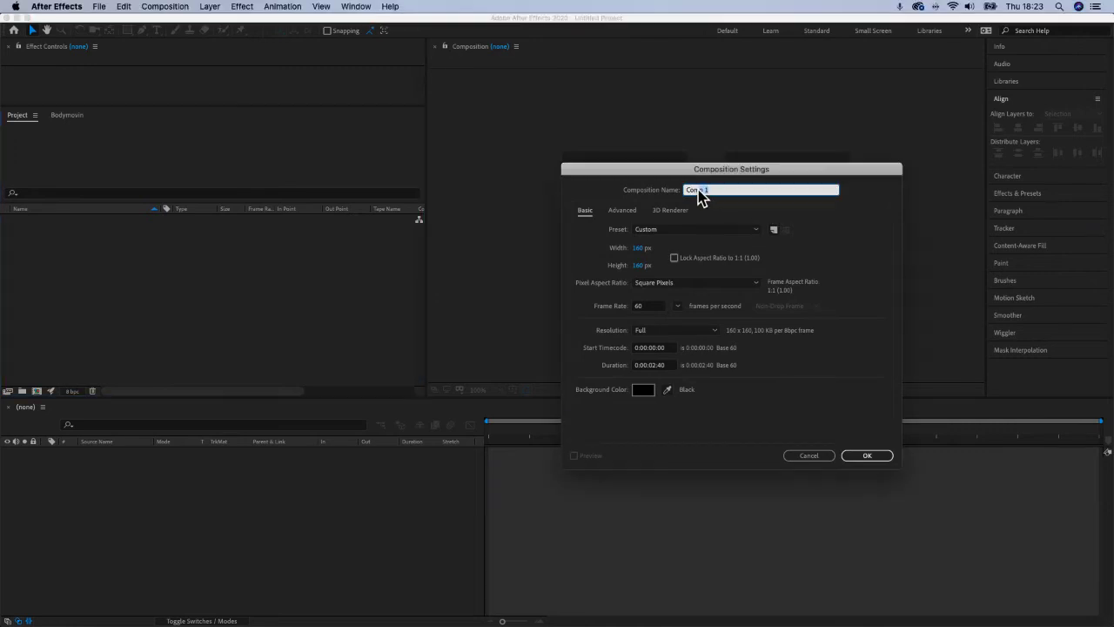
{"action": "type", "text": "loader"}
{"action": "left_click", "coordinate": [865, 454]}
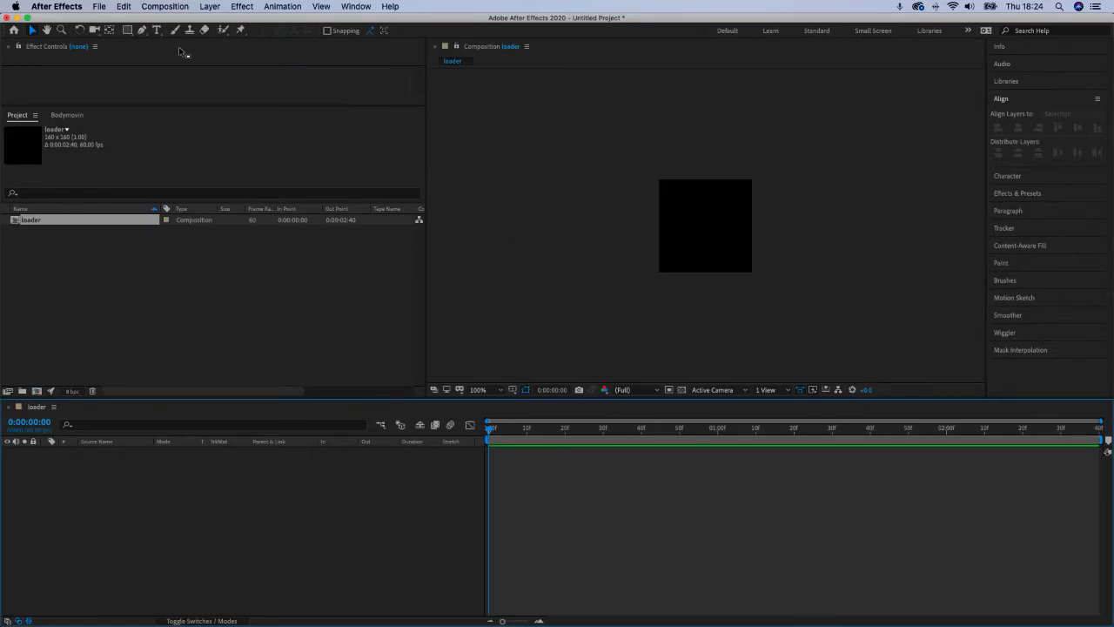
Set the shape tool to draw with no fill and a solid-colour 12 px stroke
{"action": "key", "text": "q"}
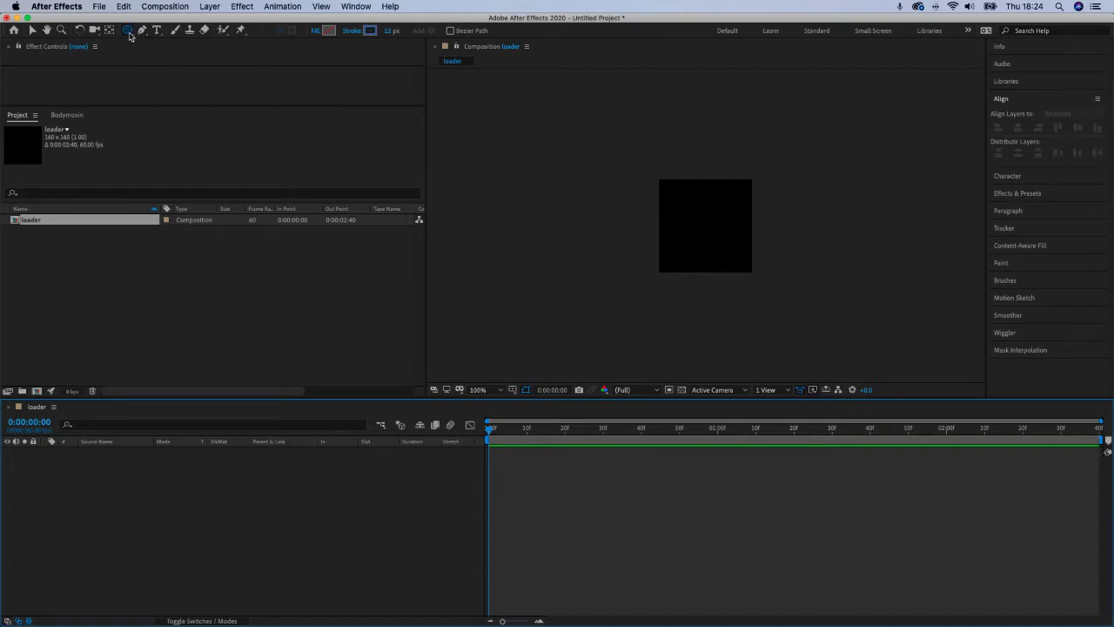
{"action": "left_click", "coordinate": [329, 30]}
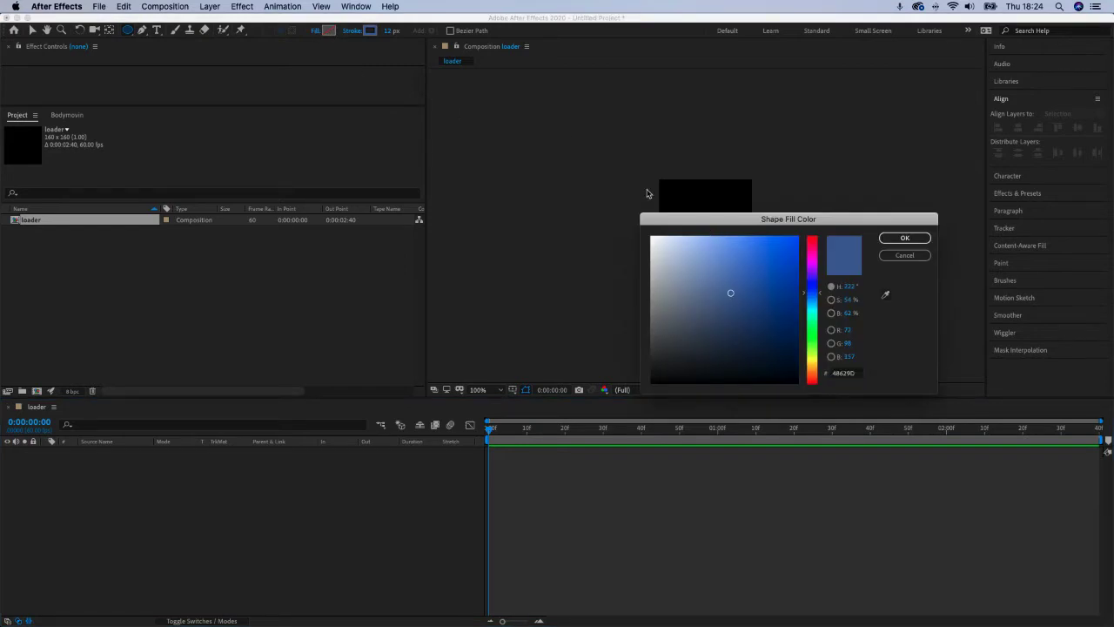
{"action": "left_click", "coordinate": [920, 258]}
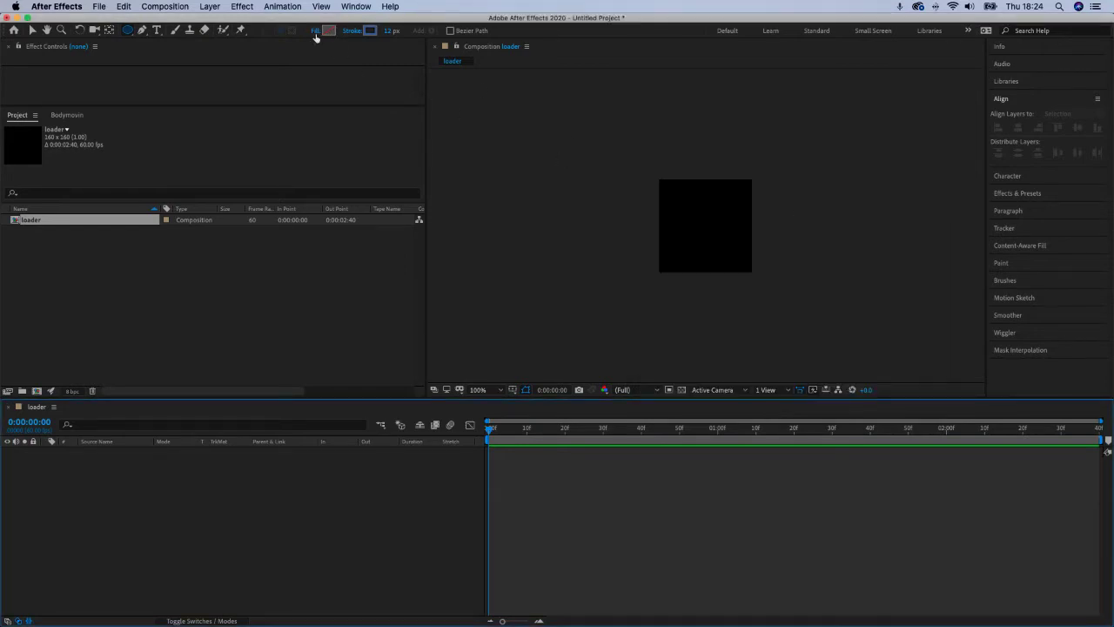
{"action": "left_click", "coordinate": [316, 32]}
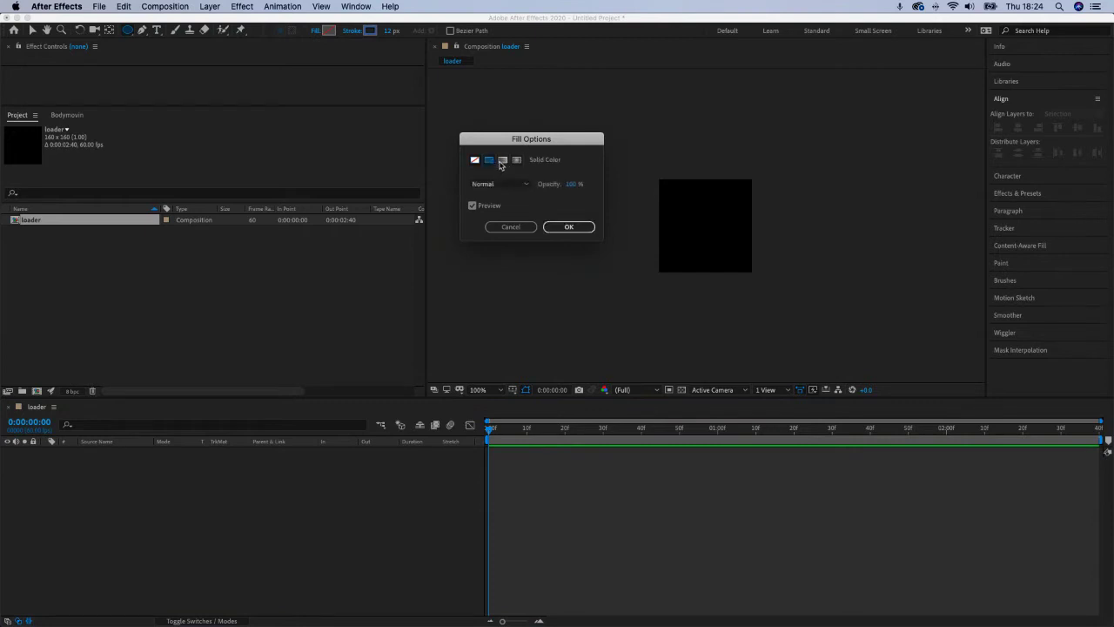
{"action": "left_click", "coordinate": [476, 162]}
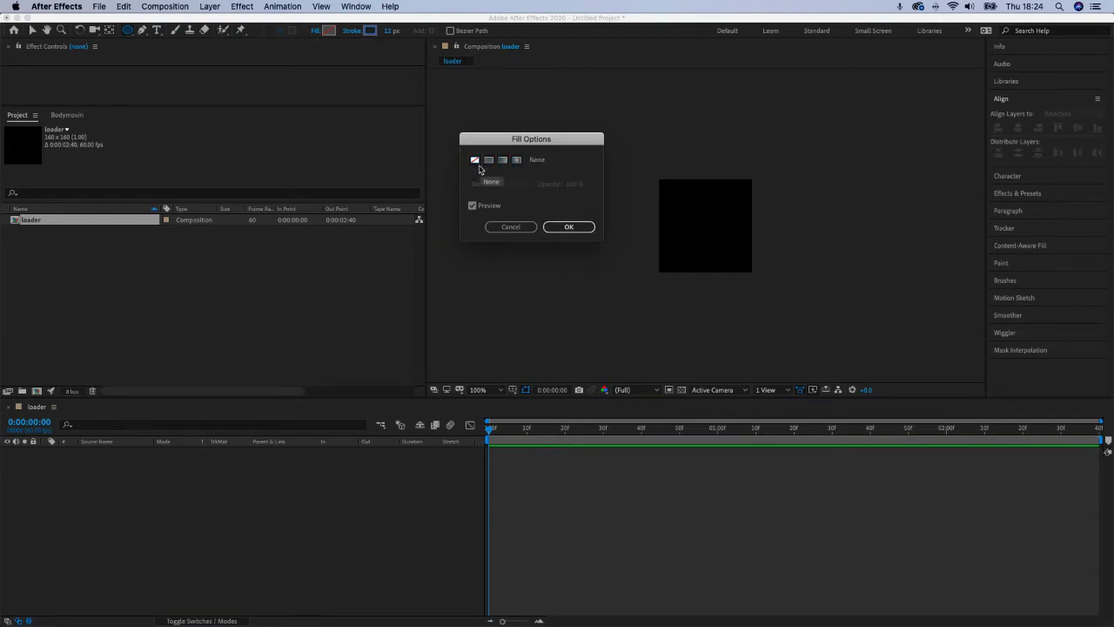
{"action": "left_click", "coordinate": [568, 228]}
{"action": "left_click", "coordinate": [353, 33]}
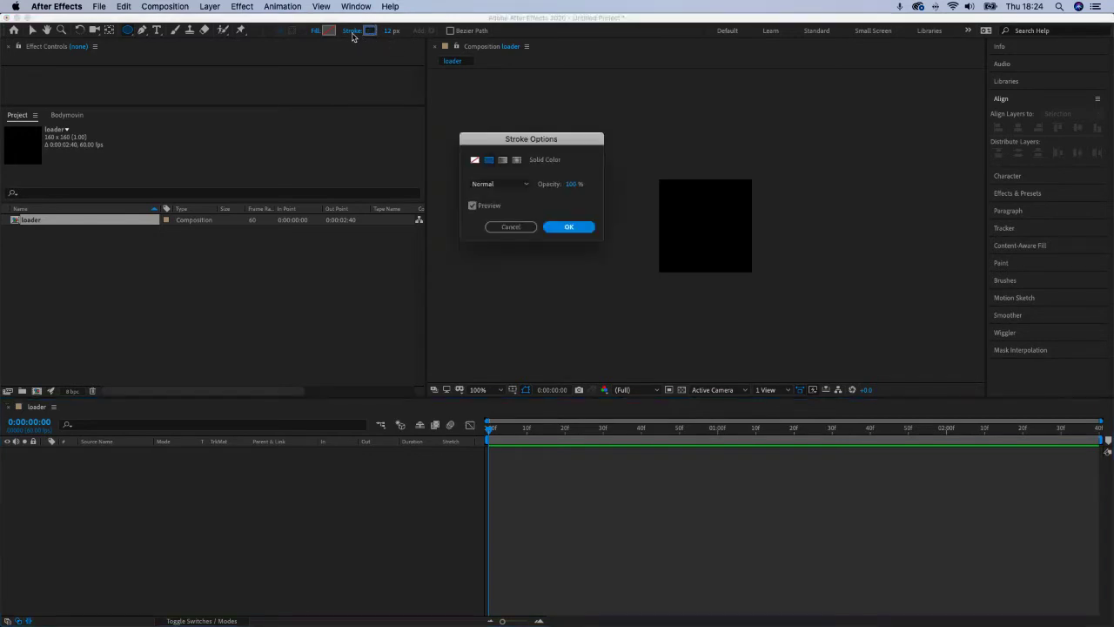
{"action": "left_click", "coordinate": [556, 227]}
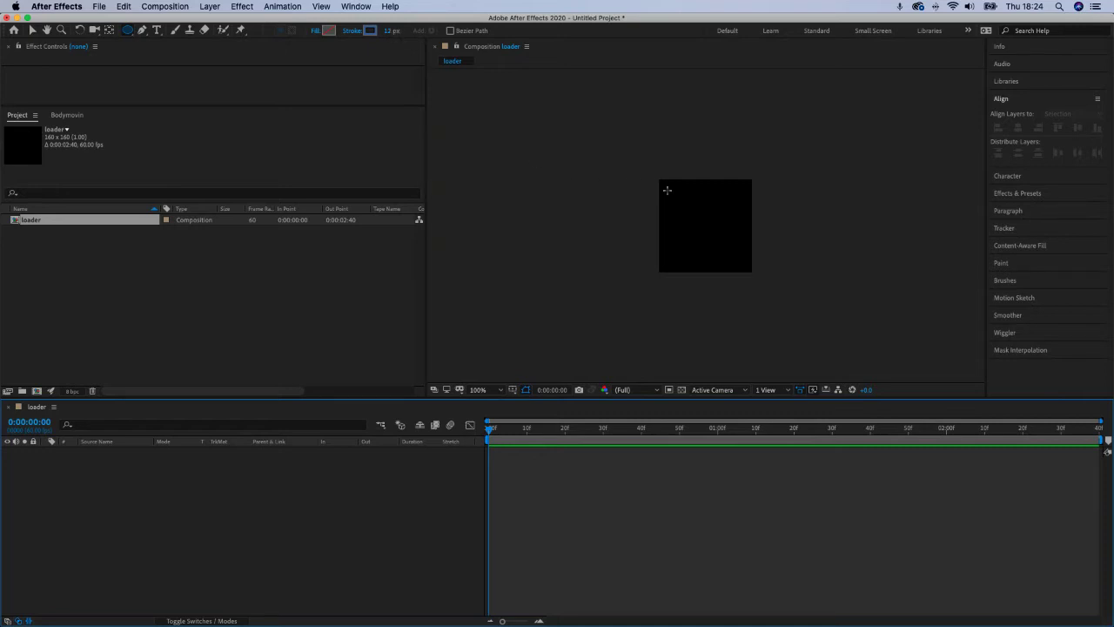
Draw a circle with the Ellipse tool and enlarge it to about 101 px
{"action": "left_click_drag", "start_coordinate": [667, 189], "coordinate": [745, 267]}
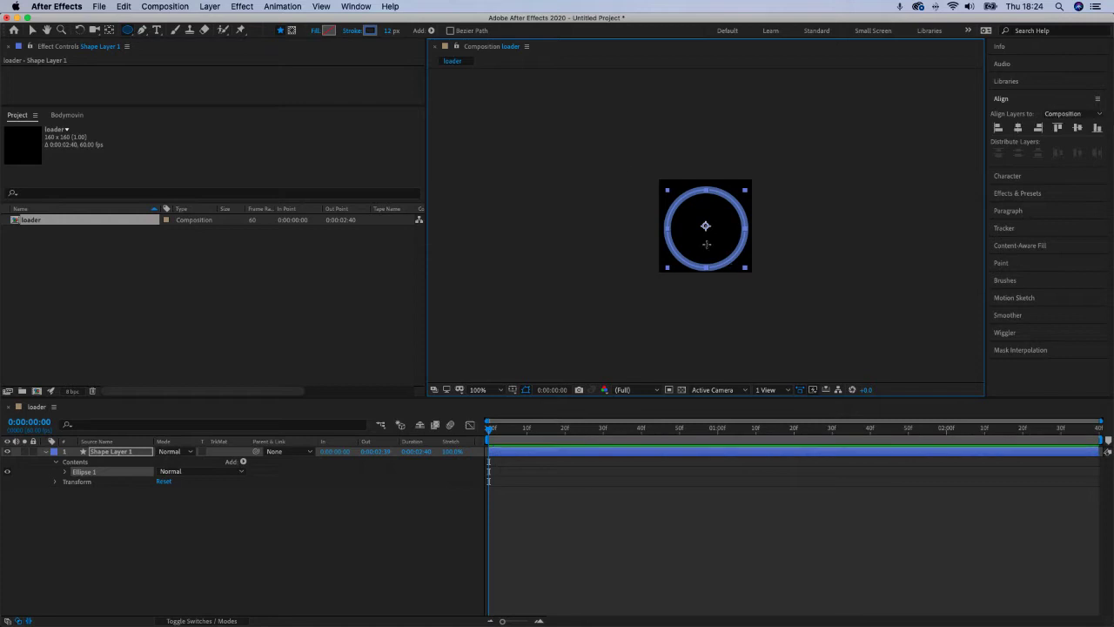
{"action": "key", "text": "v"}
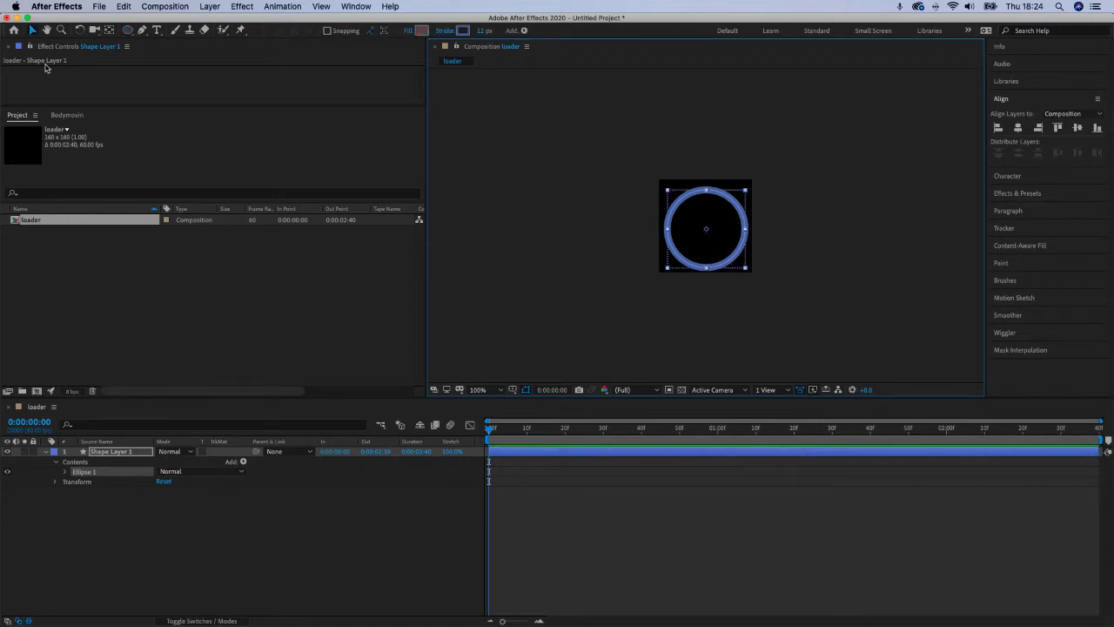
{"action": "left_click_drag", "start_coordinate": [717, 223], "coordinate": [711, 219]}
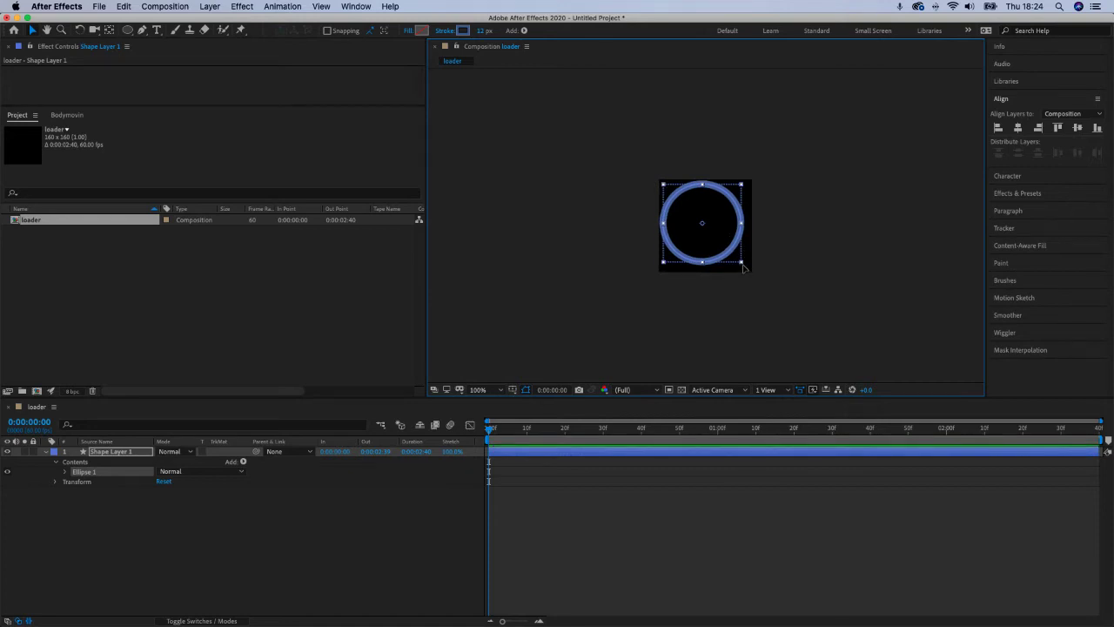
{"action": "mouse_move", "coordinate": [744, 268]}
{"action": "left_mouse_down"}
{"action": "mouse_move", "coordinate": [754, 281]}
{"action": "mouse_move", "coordinate": [746, 253]}
{"action": "mouse_move", "coordinate": [748, 269]}
{"action": "left_mouse_up"}
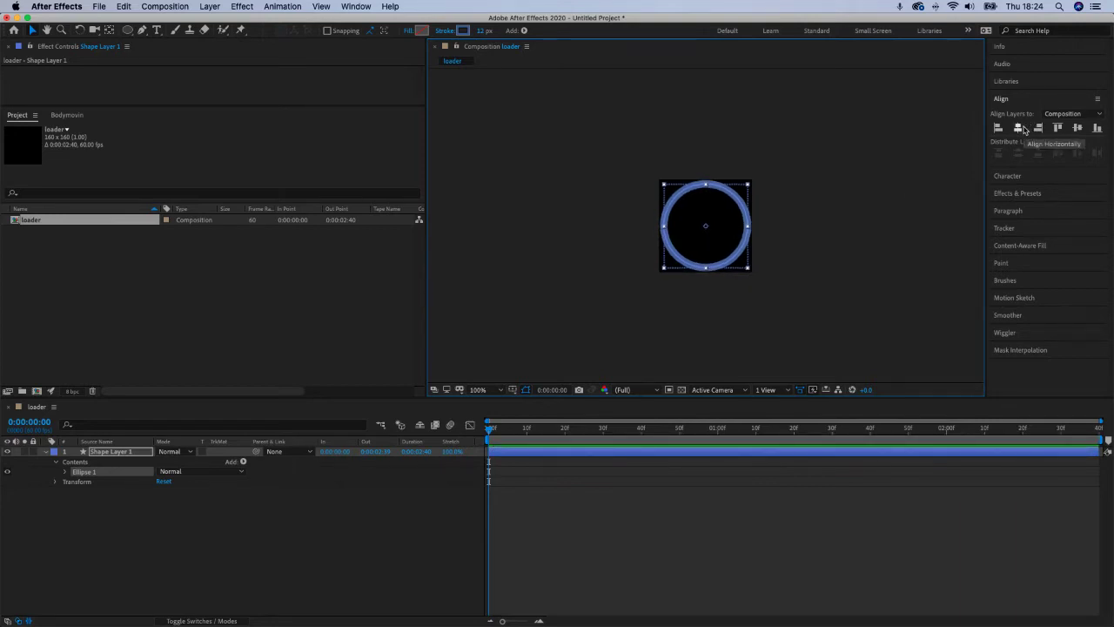
Centre the blue ring in the loader composition using the Align panel
{"action": "left_click", "coordinate": [1024, 130]}
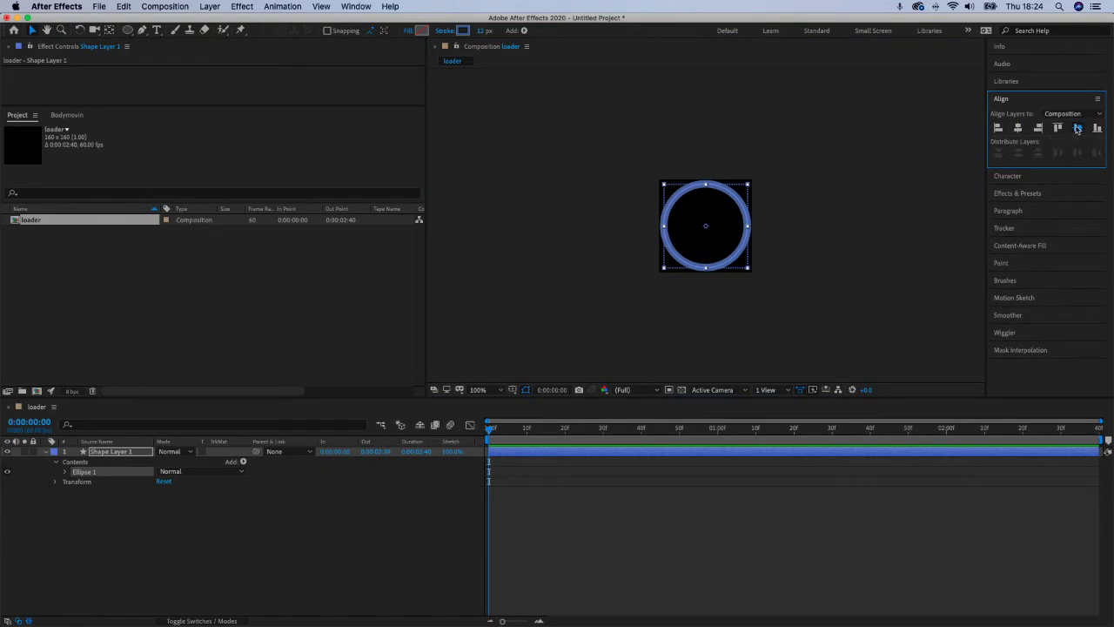
{"action": "left_click", "coordinate": [881, 123]}
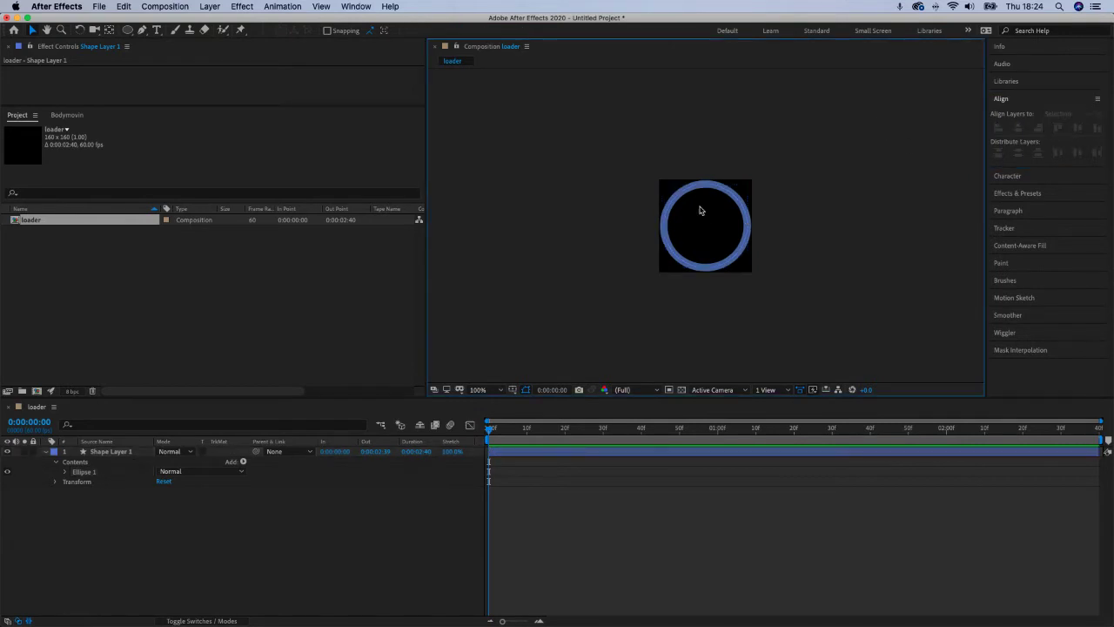
{"action": "left_click", "coordinate": [702, 187]}
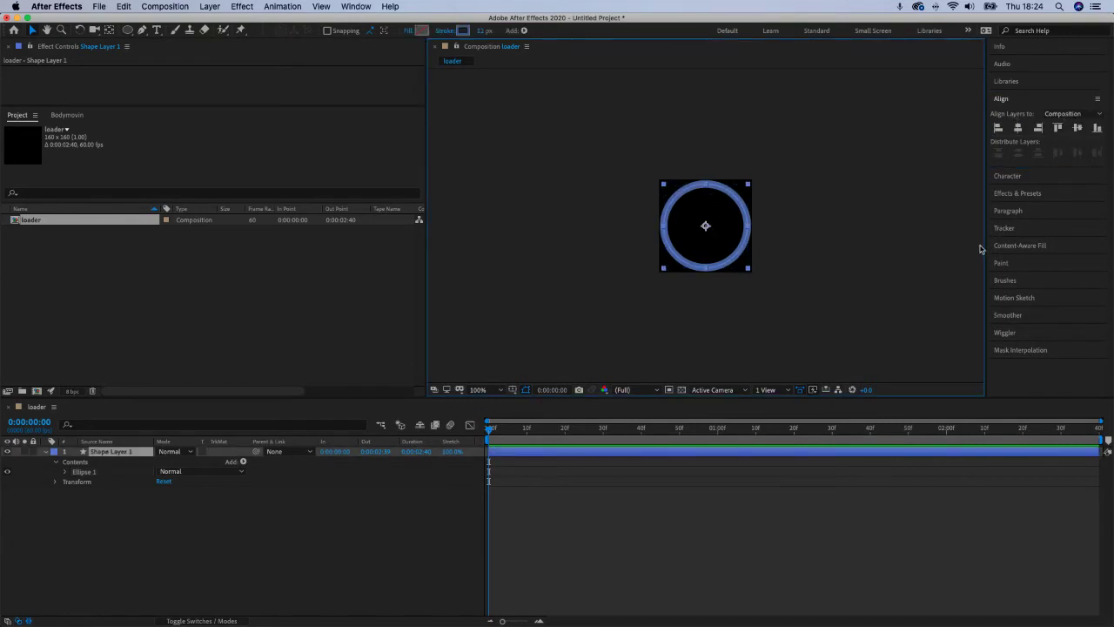
{"action": "left_click", "coordinate": [47, 452]}
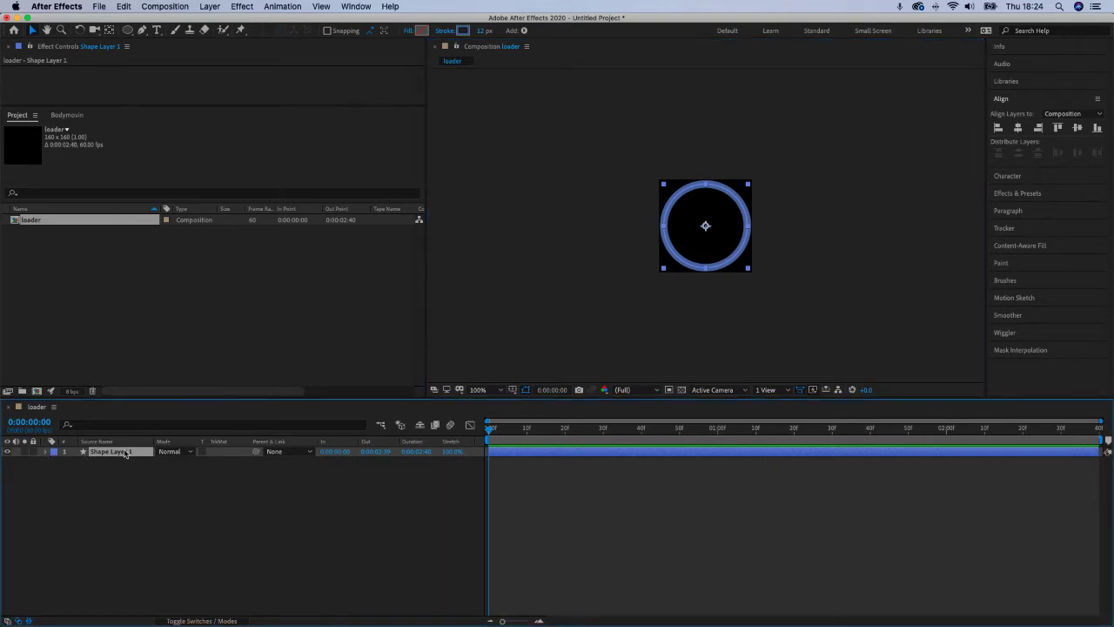
{"action": "left_click", "coordinate": [524, 31]}
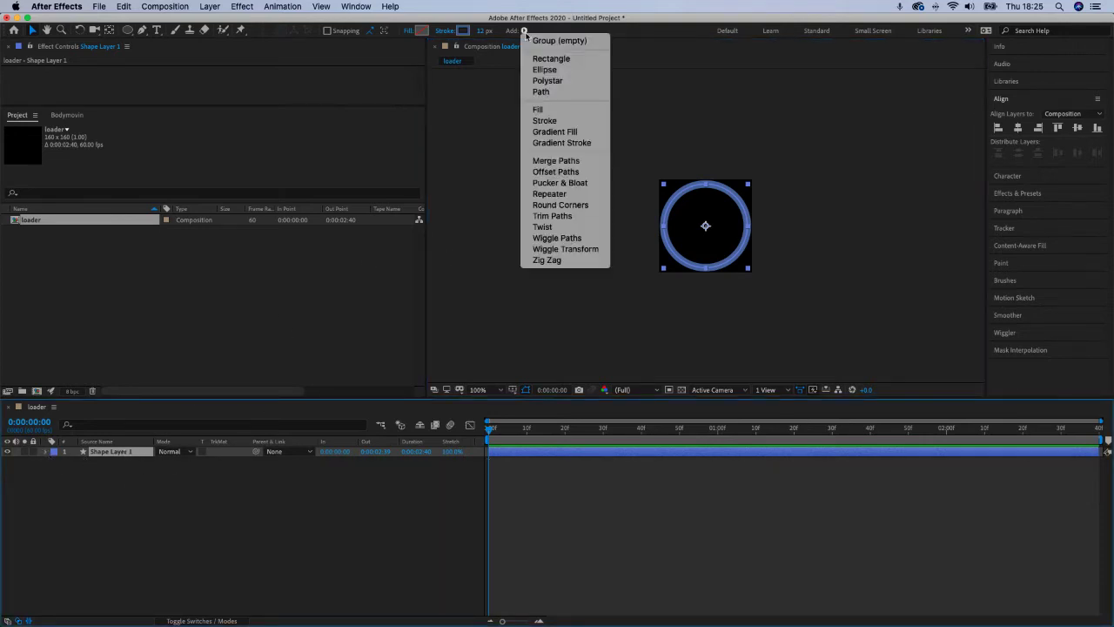
Add Trim Paths to the ring and keyframe End at 0% on the first frame
{"action": "left_click", "coordinate": [562, 224]}
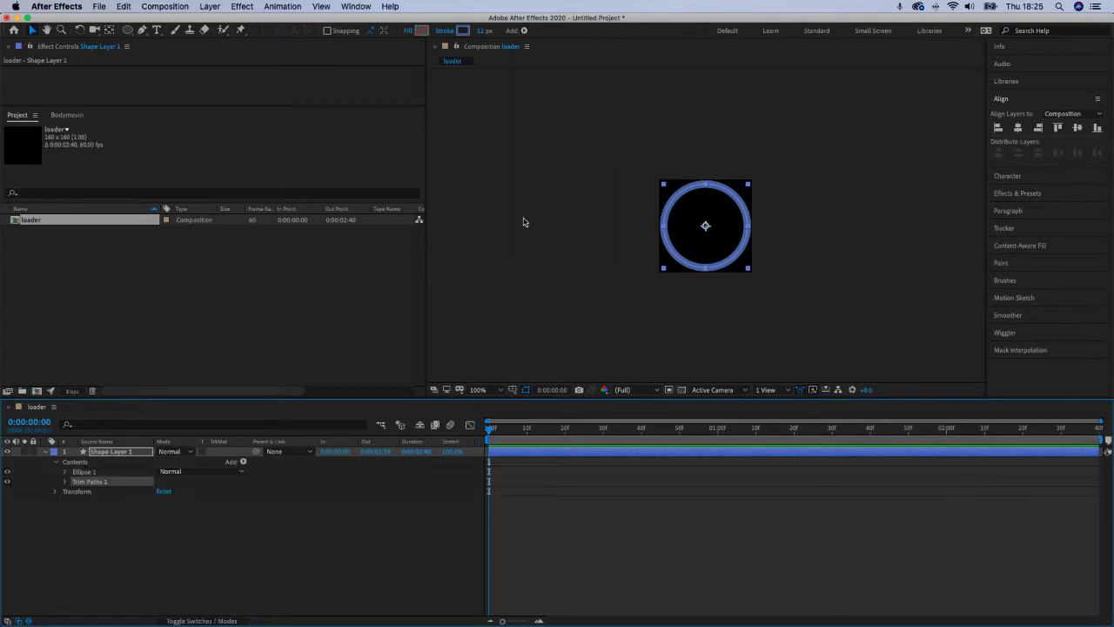
{"action": "left_click", "coordinate": [65, 482]}
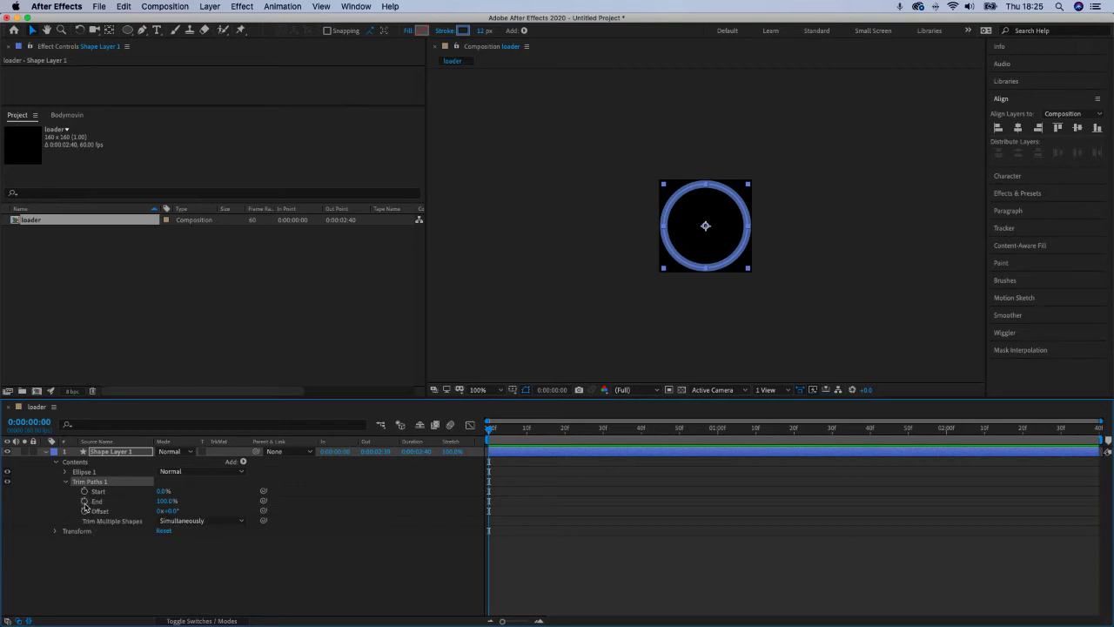
{"action": "left_click", "coordinate": [84, 503]}
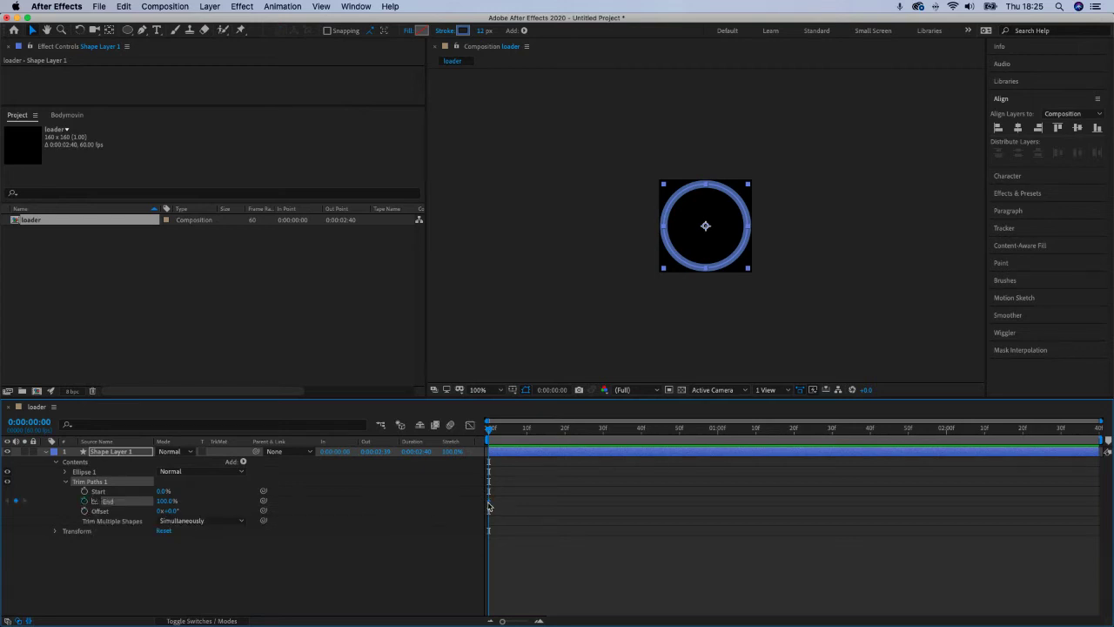
{"action": "left_click", "coordinate": [166, 501]}
{"action": "left_click", "coordinate": [494, 431]}
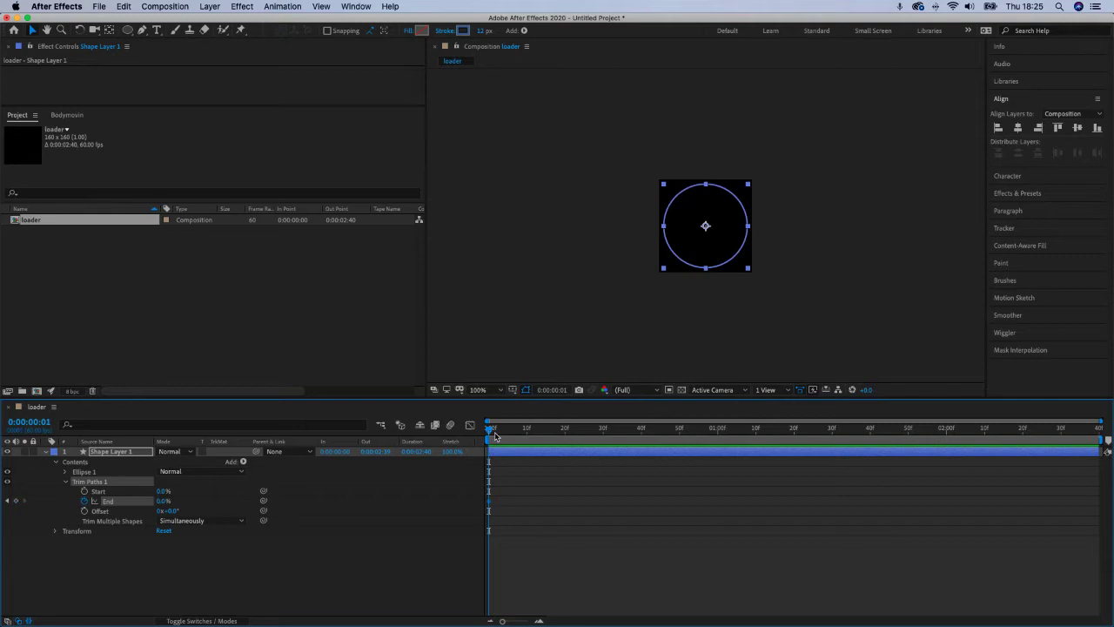
Move to 0:00:01:40 and trim the work area and layer out point there
{"action": "left_click_drag", "start_coordinate": [495, 432], "coordinate": [669, 430]}
{"action": "left_click_drag", "start_coordinate": [667, 438], "coordinate": [872, 445]}
{"action": "mouse_move", "coordinate": [1098, 440]}
{"action": "left_mouse_down"}
{"action": "mouse_move", "coordinate": [860, 440]}
{"action": "mouse_move", "coordinate": [895, 439]}
{"action": "mouse_move", "coordinate": [875, 437]}
{"action": "left_mouse_up"}
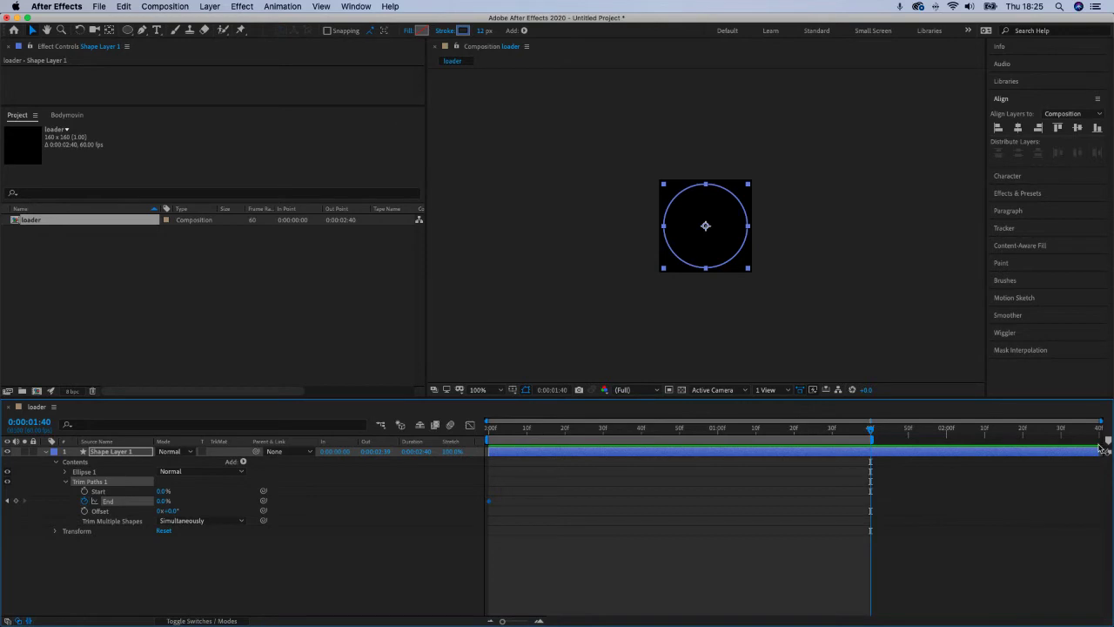
{"action": "left_click_drag", "start_coordinate": [1102, 451], "coordinate": [885, 461]}
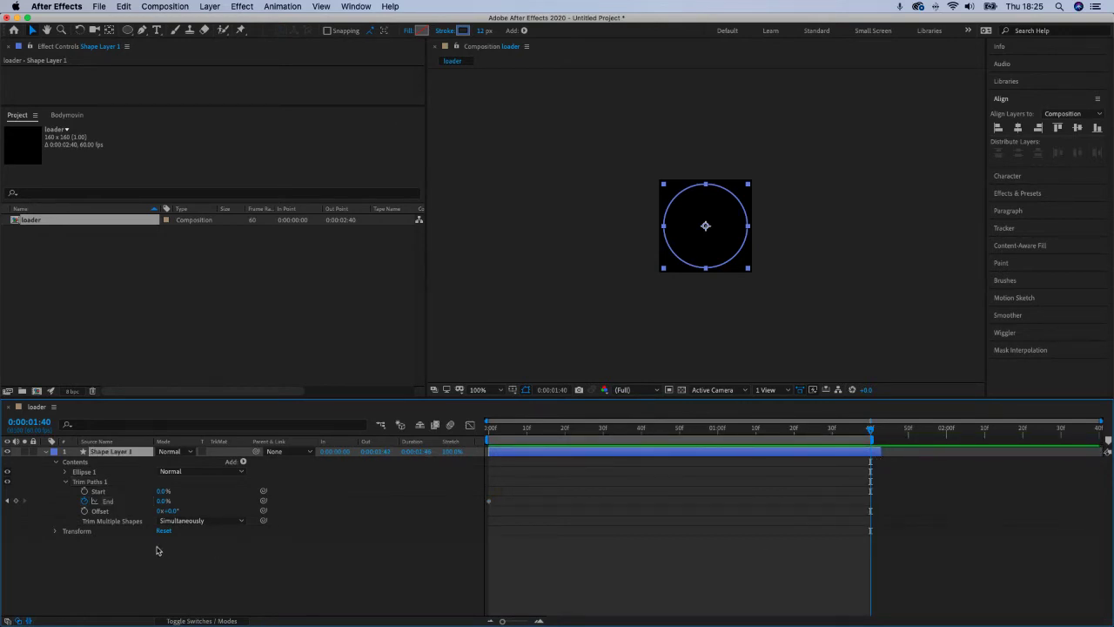
Keyframe Trim Paths End at 100% and preview the ring drawing on
{"action": "left_click", "coordinate": [162, 502]}
{"action": "type", "text": "100"}
{"action": "key", "text": "Return"}
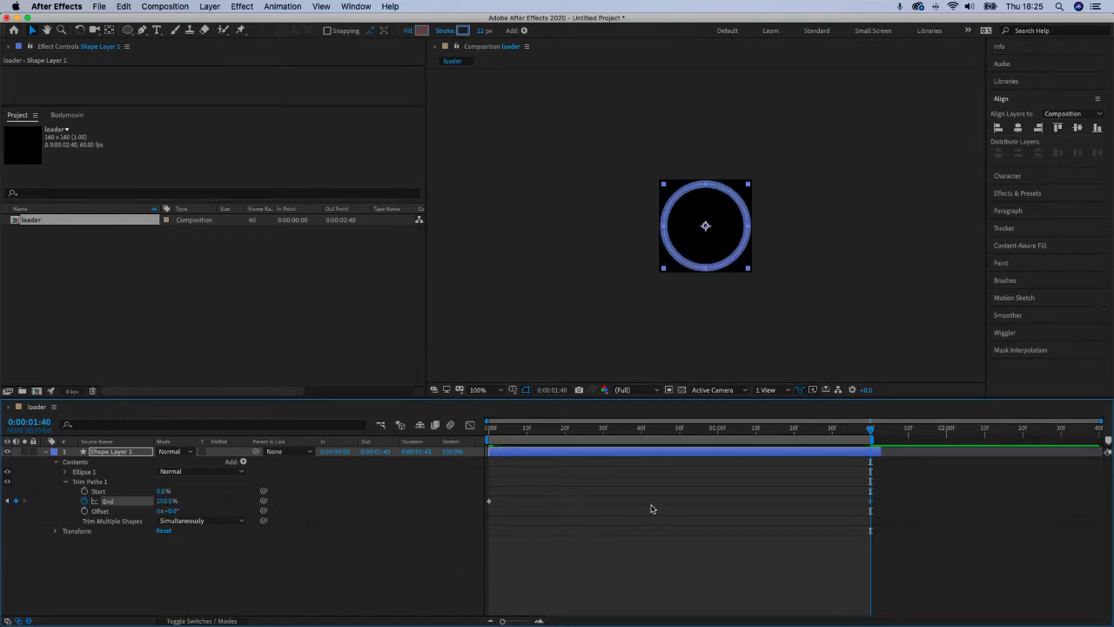
{"action": "key", "text": "space"}
{"action": "left_click", "coordinate": [45, 452]}
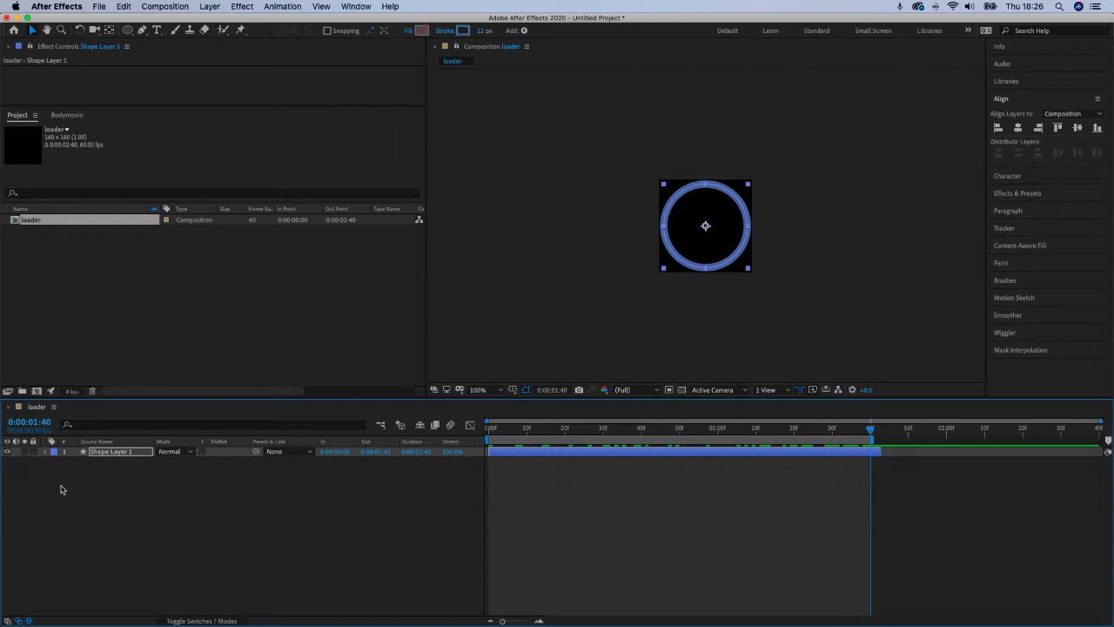
Add a text layer reading '123' and centre it horizontally and vertically in the ring
{"action": "right_click", "coordinate": [63, 481]}
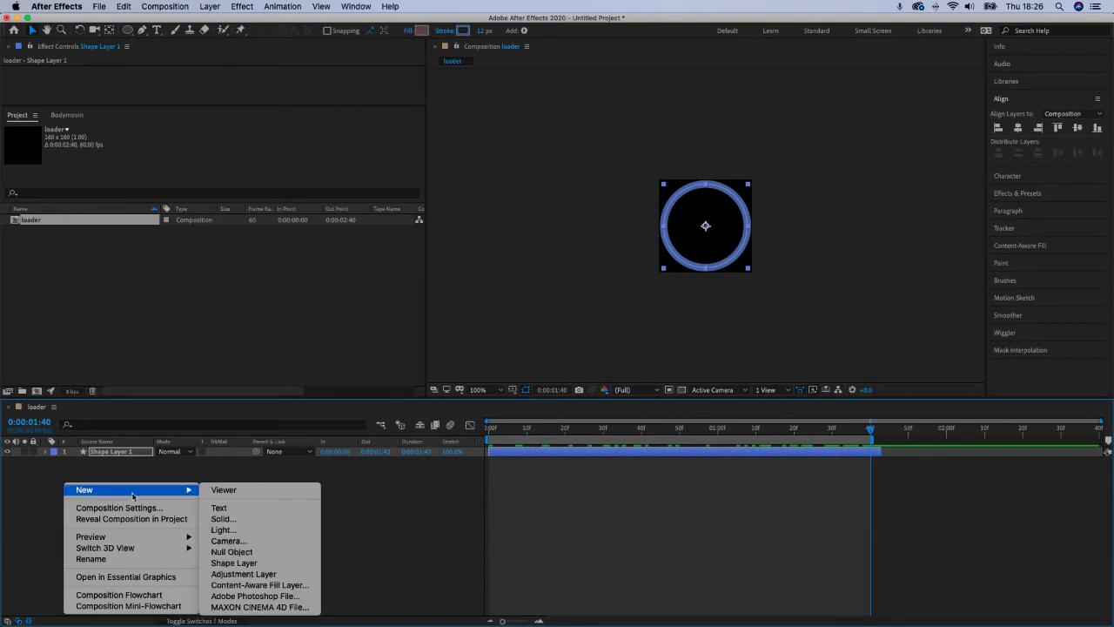
{"action": "left_click", "coordinate": [222, 509]}
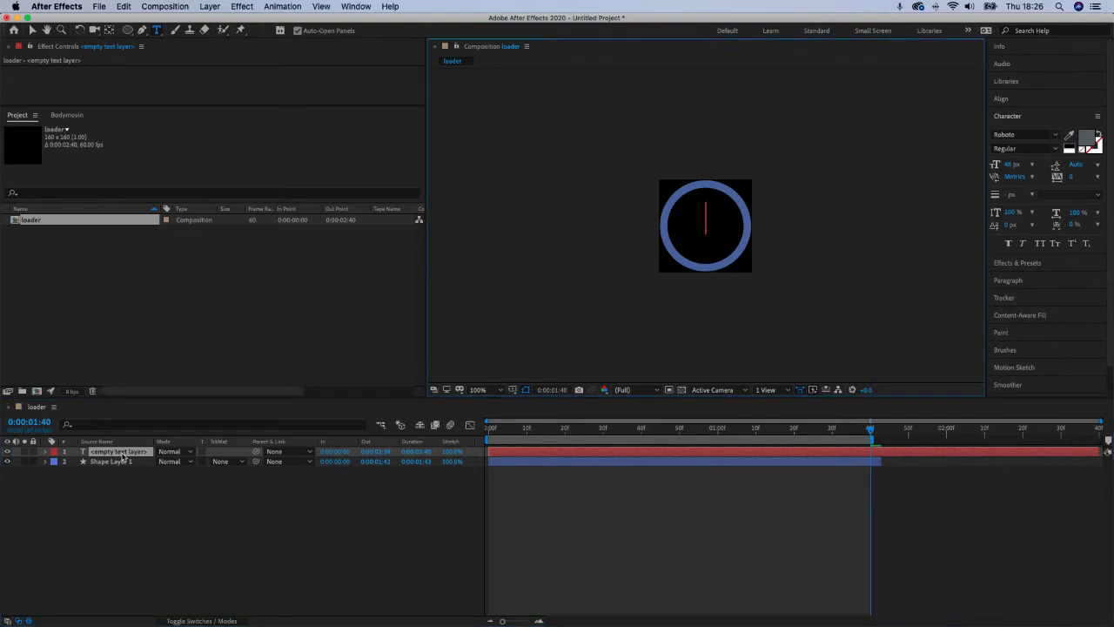
{"action": "type", "text": "123"}
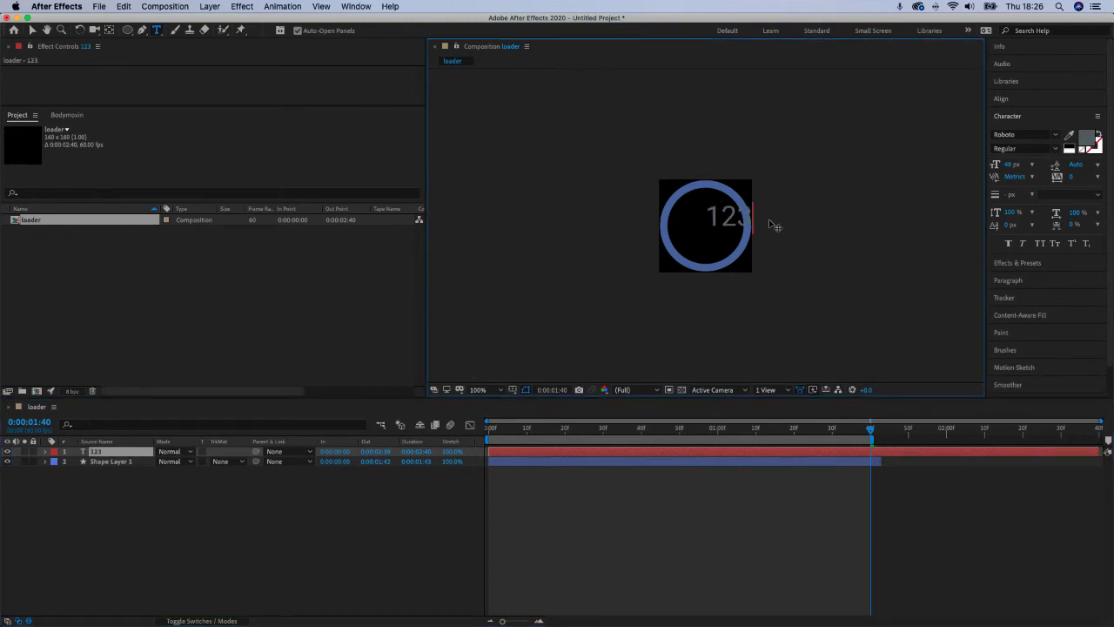
{"action": "left_click", "coordinate": [33, 31]}
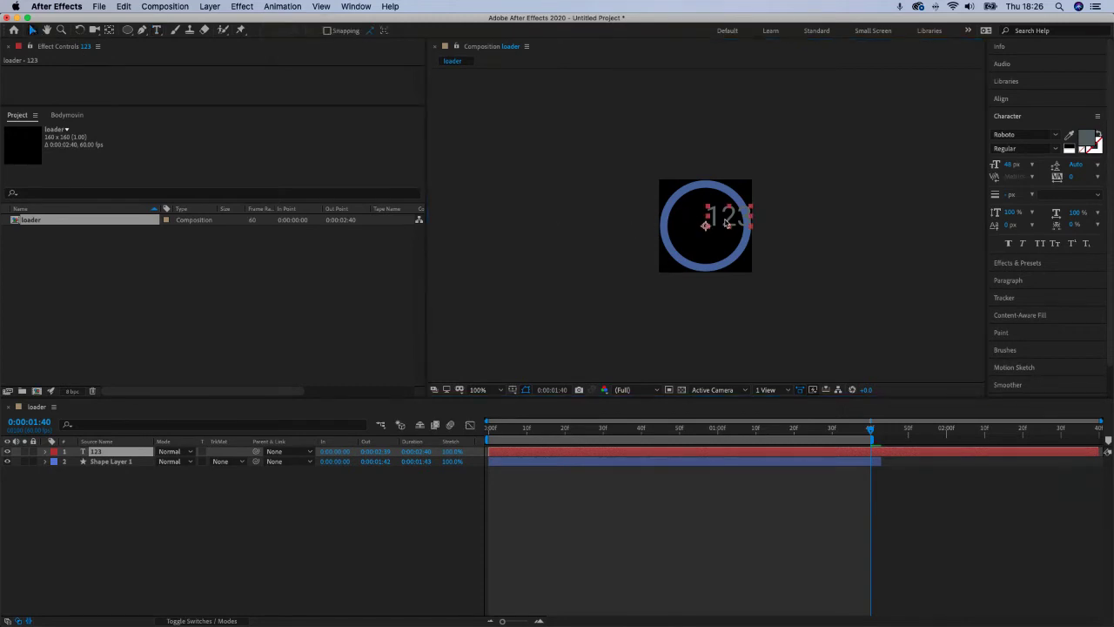
{"action": "left_click_drag", "start_coordinate": [713, 228], "coordinate": [701, 231]}
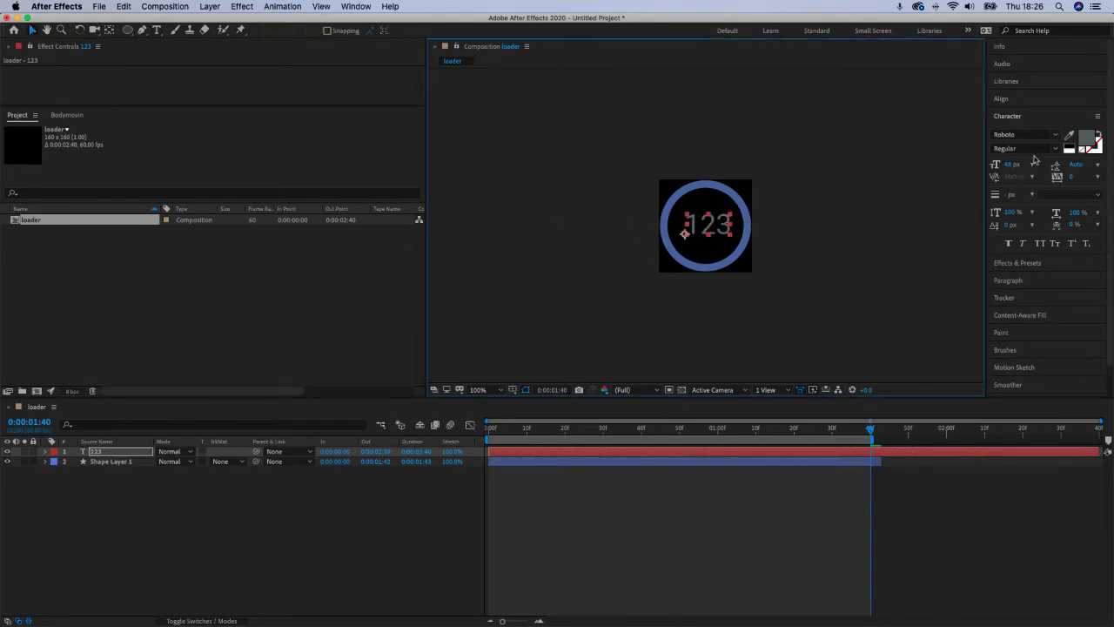
{"action": "left_click", "coordinate": [1016, 99]}
{"action": "left_click", "coordinate": [1018, 127]}
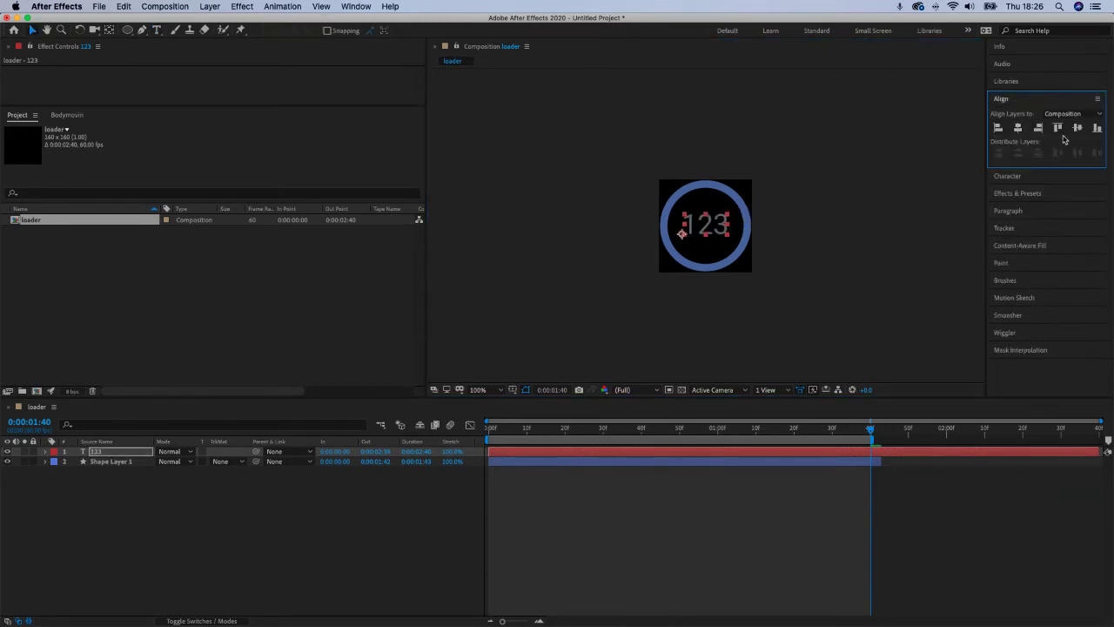
{"action": "left_click", "coordinate": [1078, 127]}
Glance at the Notes app, then expand the 123 layer and open its context menu
{"action": "key", "text": "super+Tab"}
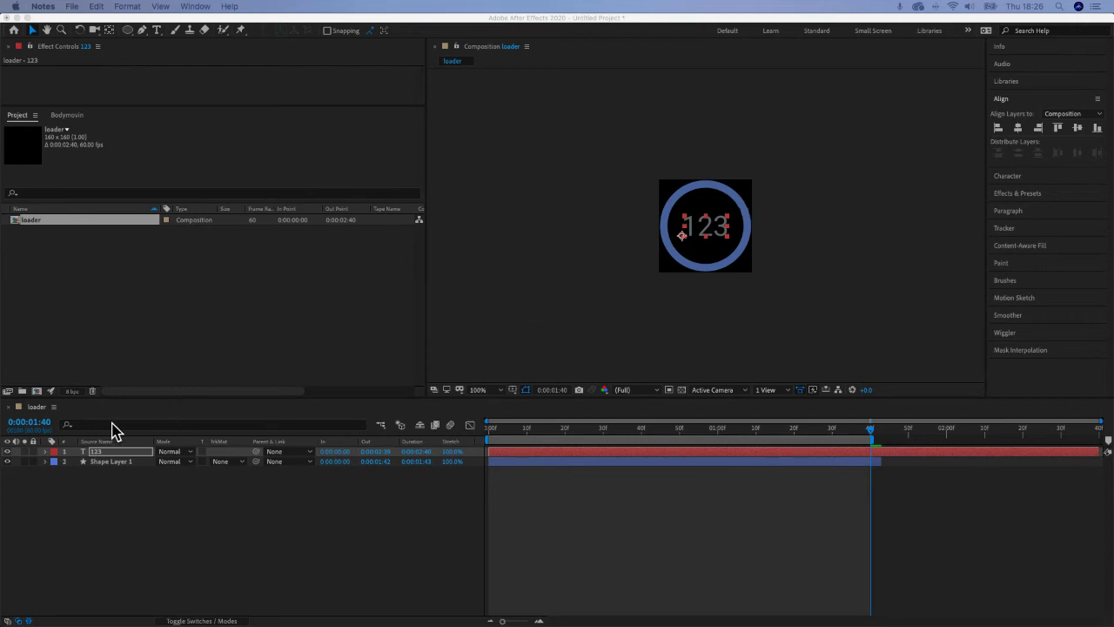
{"action": "left_click", "coordinate": [48, 462]}
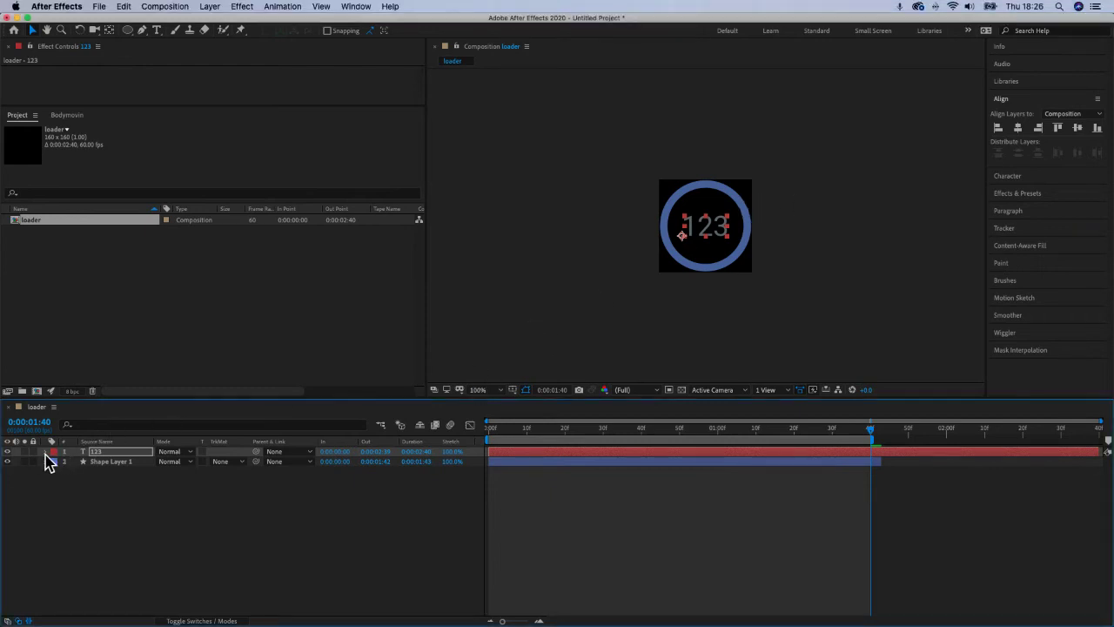
{"action": "left_click", "coordinate": [46, 453]}
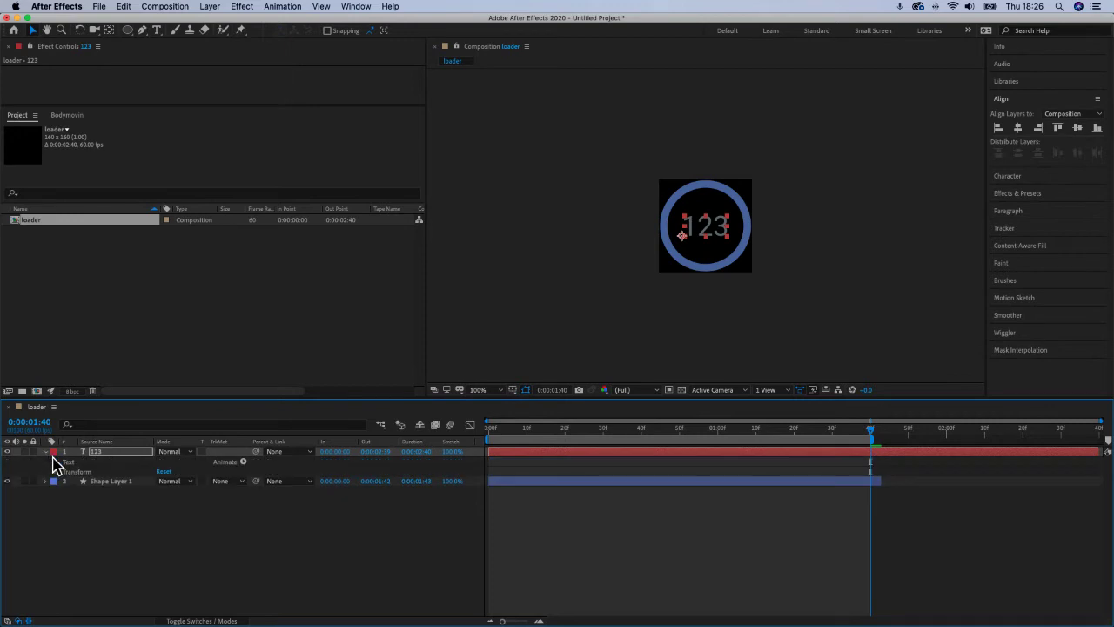
{"action": "right_click", "coordinate": [136, 455]}
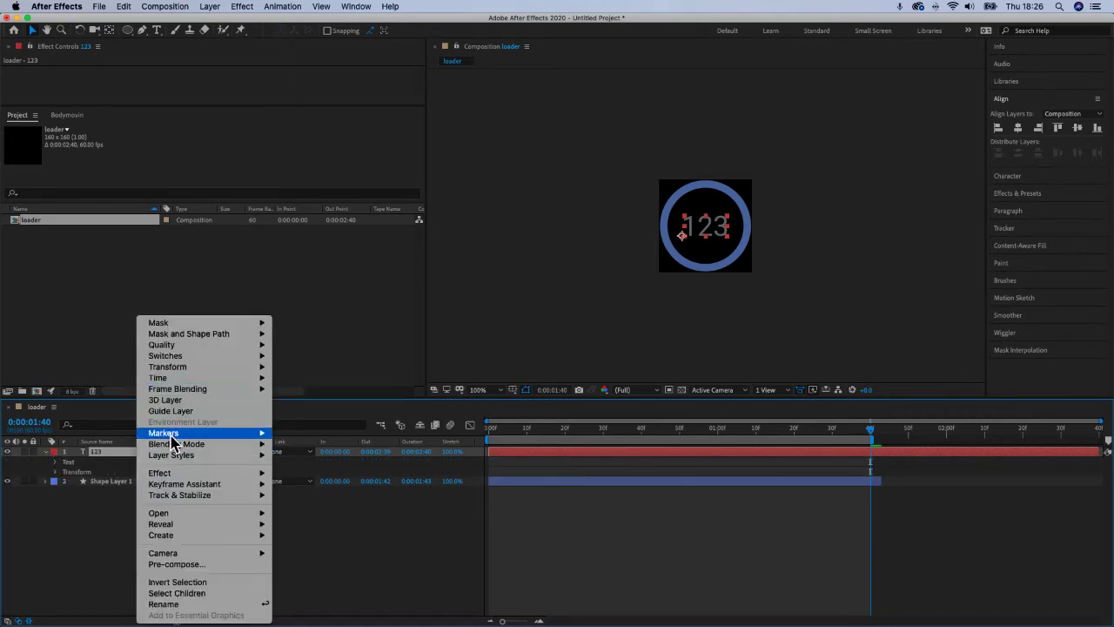
Add an Expression Controls > Slider Control effect to the 123 text layer
{"action": "mouse_move", "coordinate": [168, 481]}
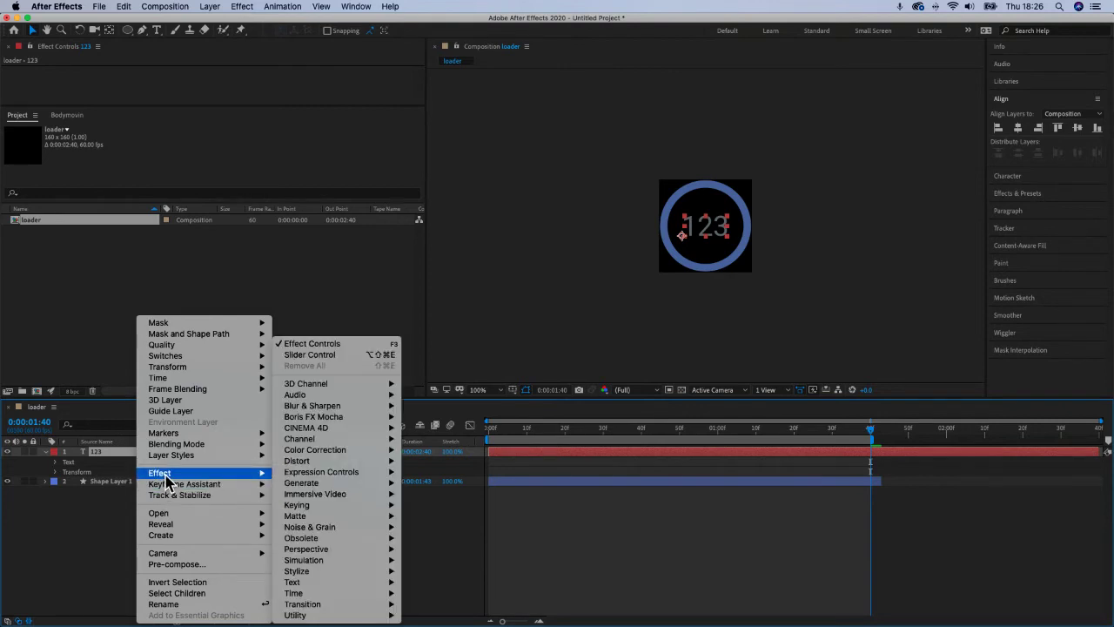
{"action": "mouse_move", "coordinate": [303, 475]}
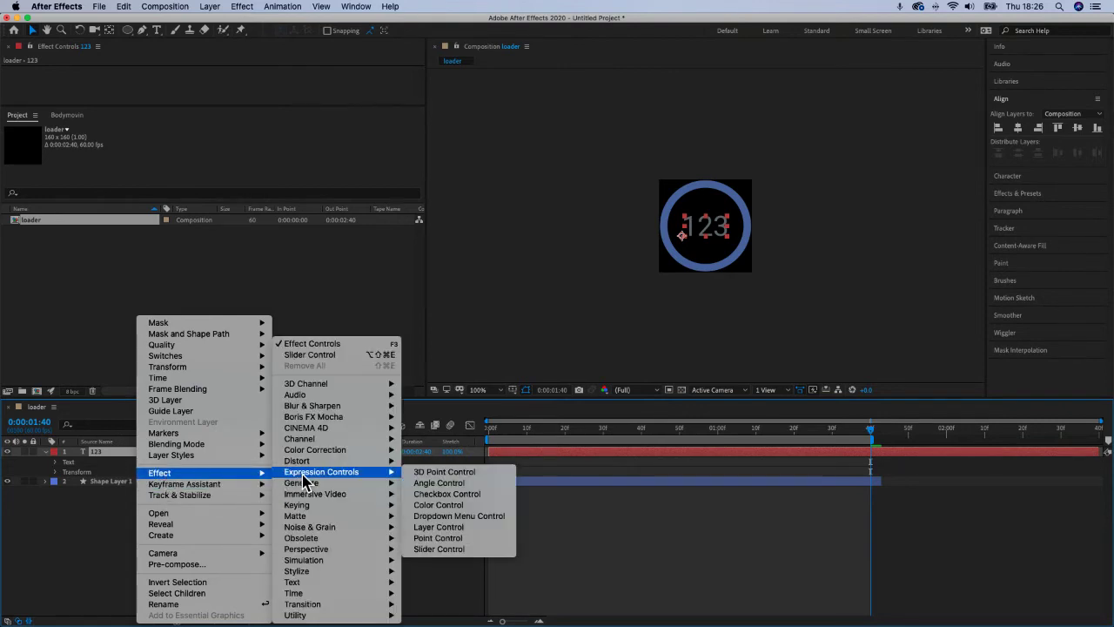
{"action": "left_click", "coordinate": [445, 550]}
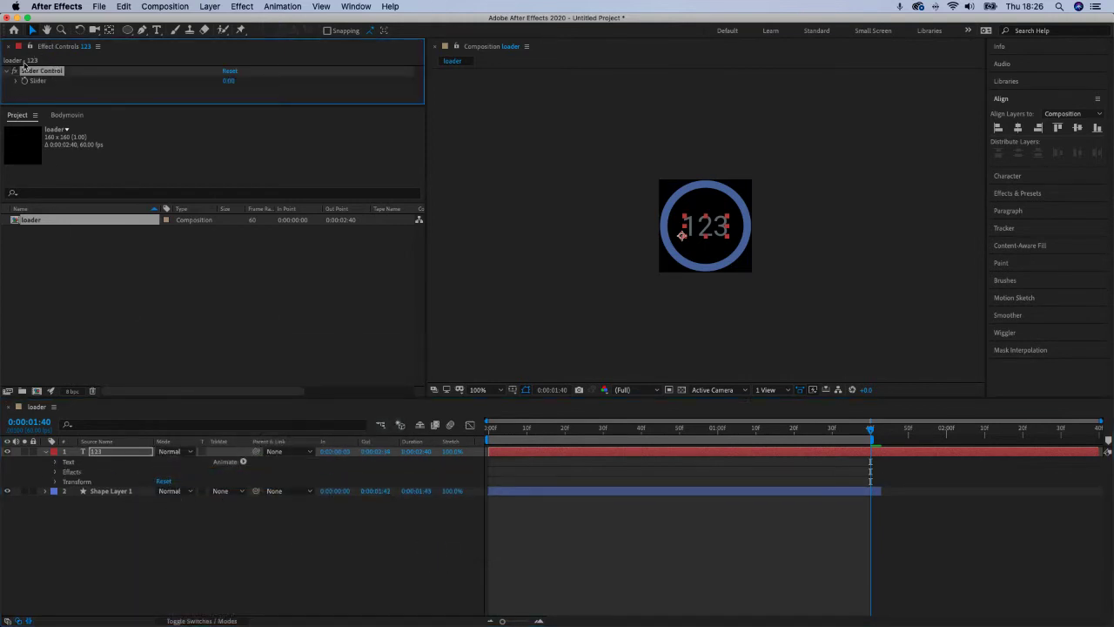
Expand the 123 layer's Text, Effects and Slider Control groups to show Source Text and Slider
{"action": "left_click", "coordinate": [55, 463]}
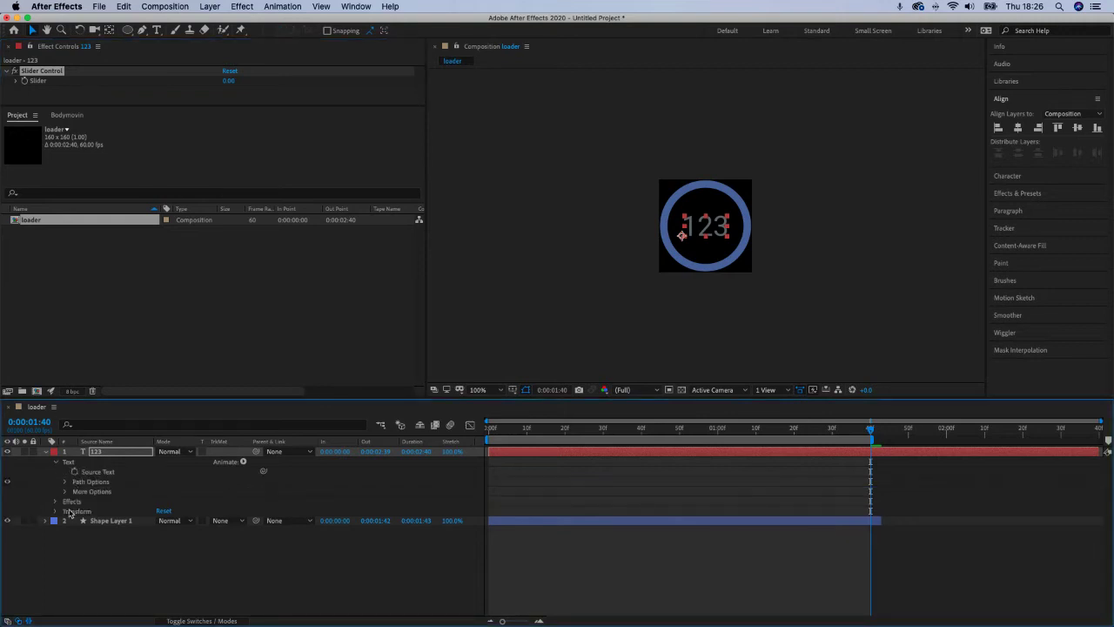
{"action": "left_click", "coordinate": [56, 503]}
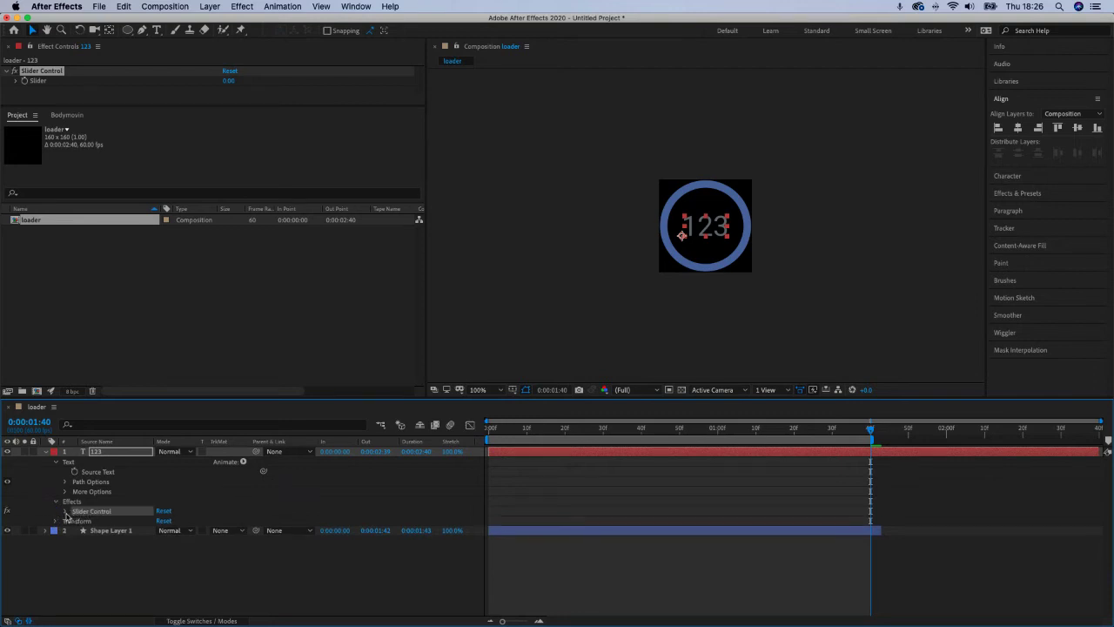
{"action": "left_click", "coordinate": [65, 512]}
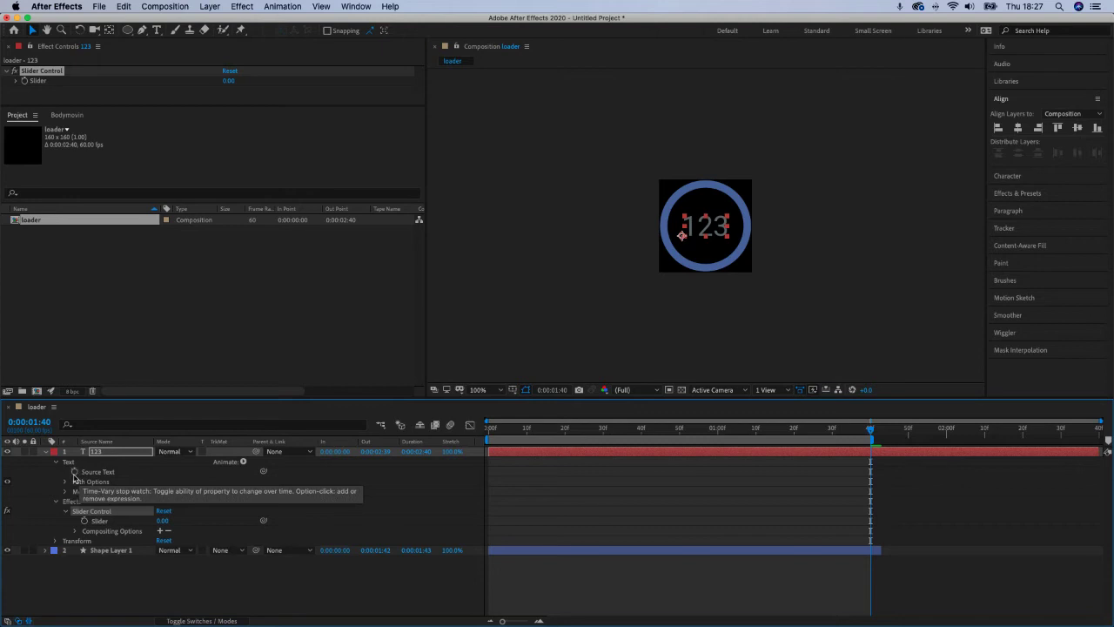
Give Source Text the expression effect("Slider Control")("Slider").value.toFixed(0)+"%" so it reads 0%
{"action": "left_click", "coordinate": [74, 472], "text": "alt"}
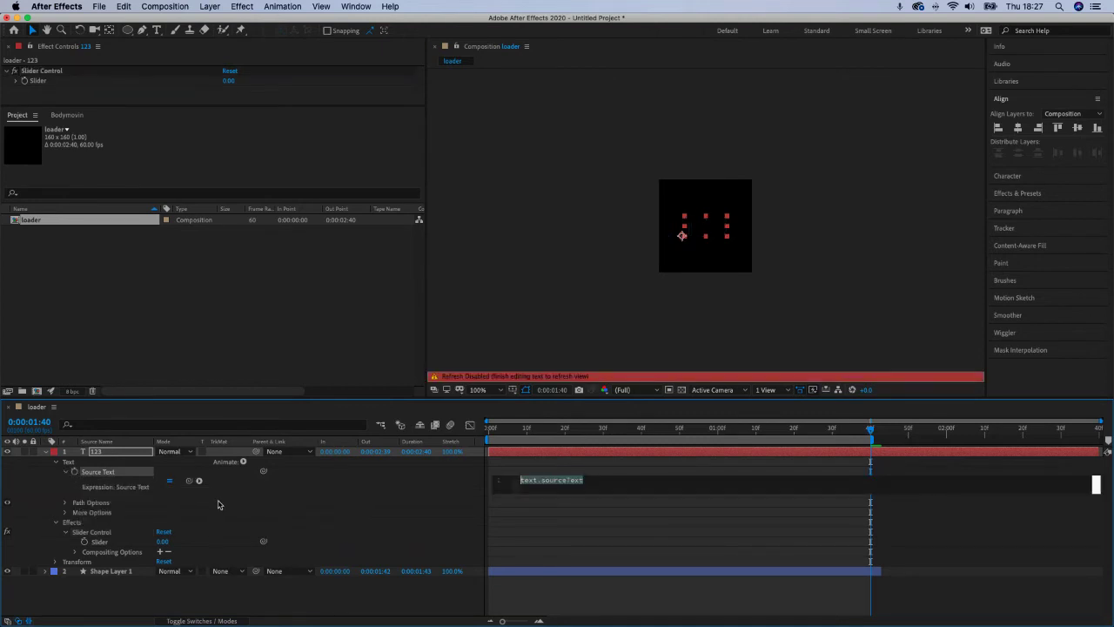
{"action": "left_click", "coordinate": [137, 489]}
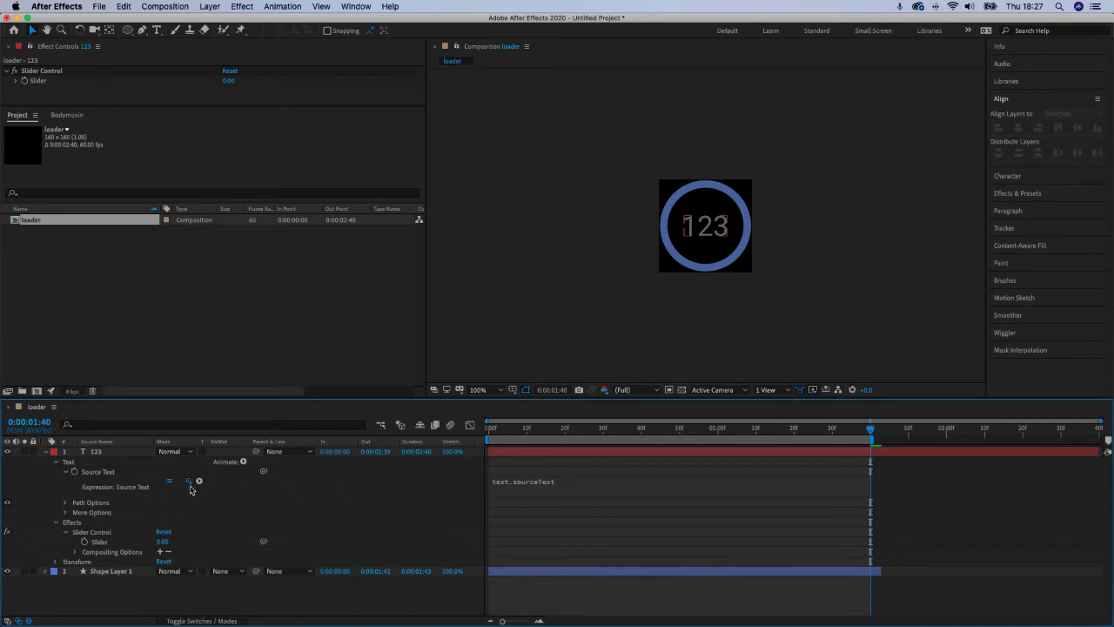
{"action": "left_click_drag", "start_coordinate": [191, 487], "coordinate": [105, 544]}
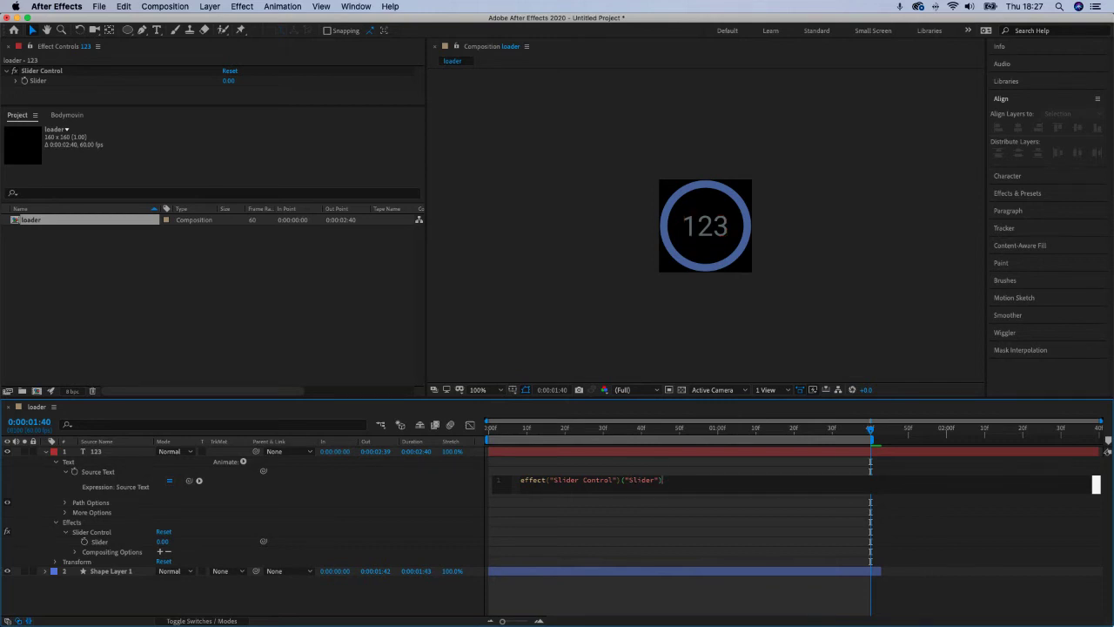
{"action": "type", "text": "value"}
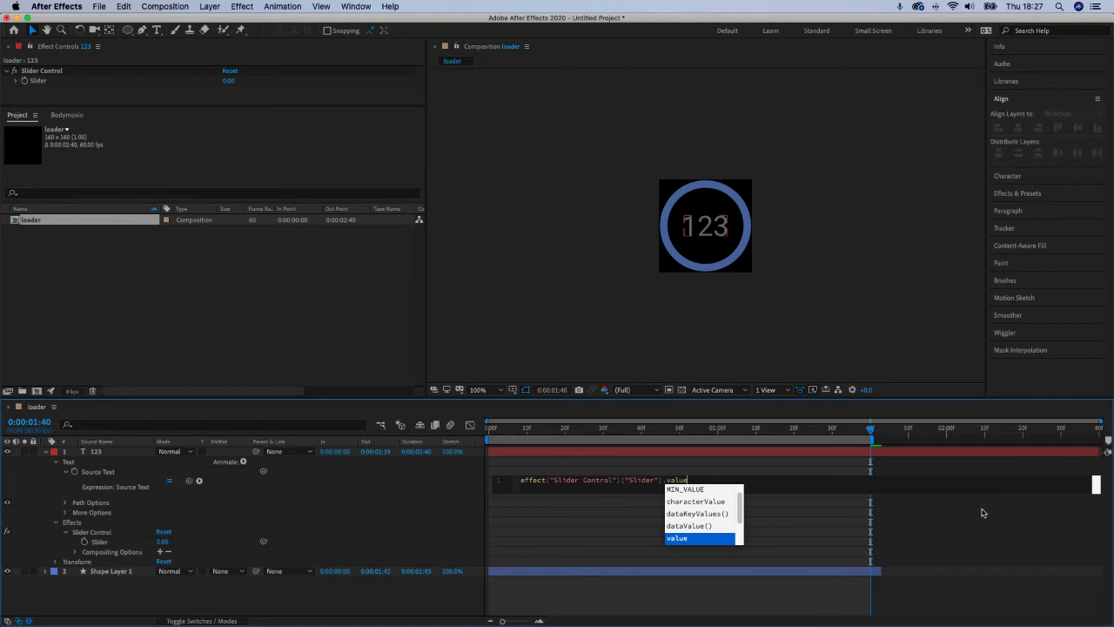
{"action": "type", "text": "."}
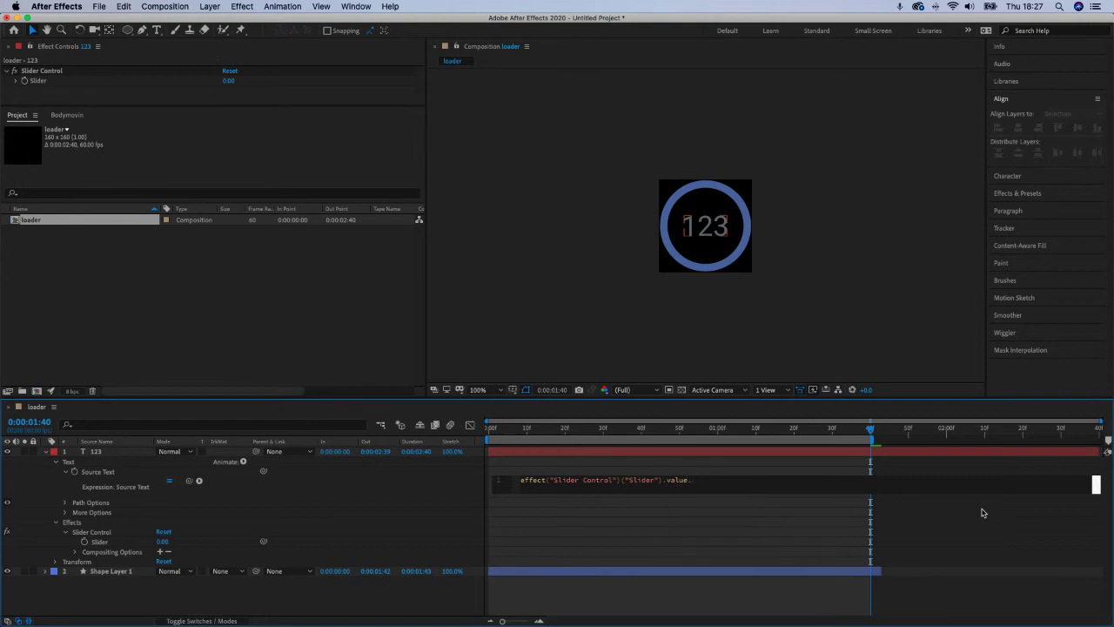
{"action": "type", "text": "toF"}
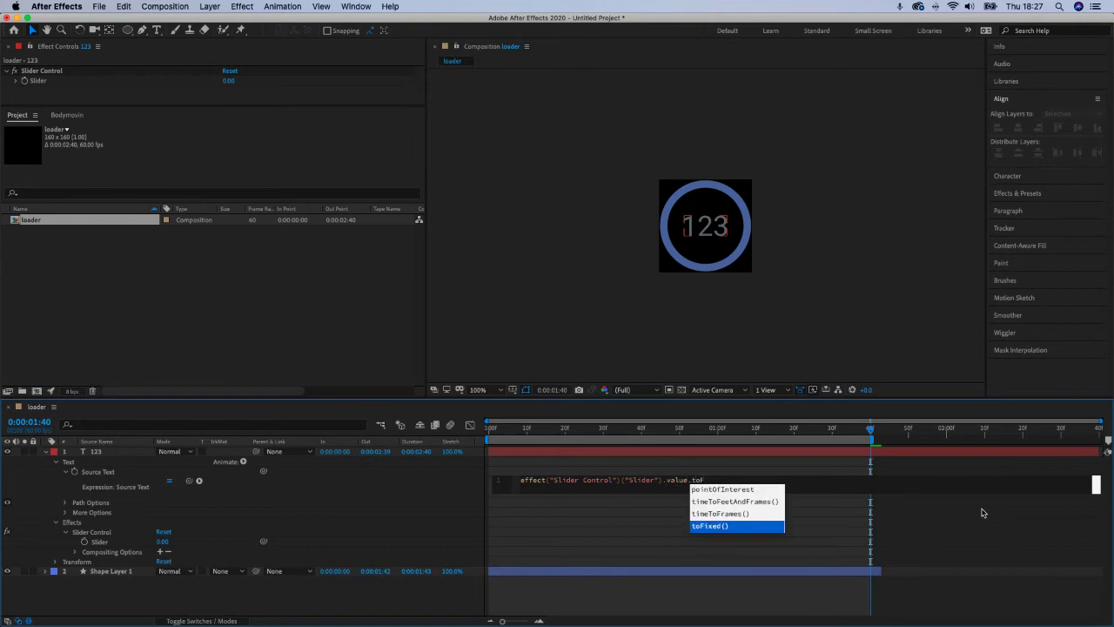
{"action": "key", "text": "Return"}
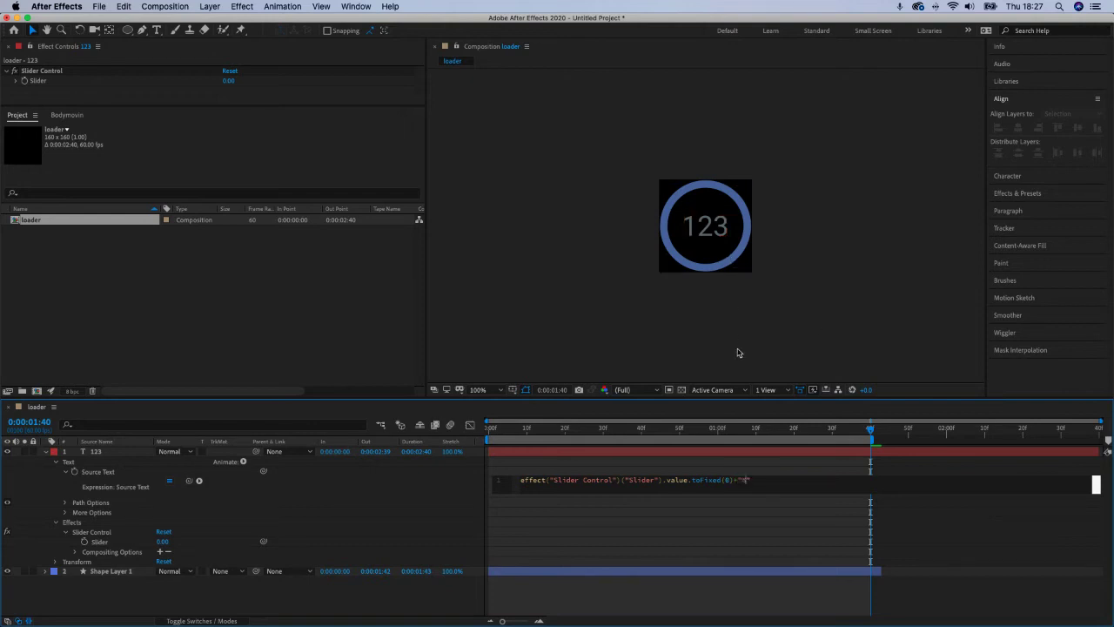
{"action": "left_click", "coordinate": [744, 306]}
{"action": "left_click", "coordinate": [705, 228]}
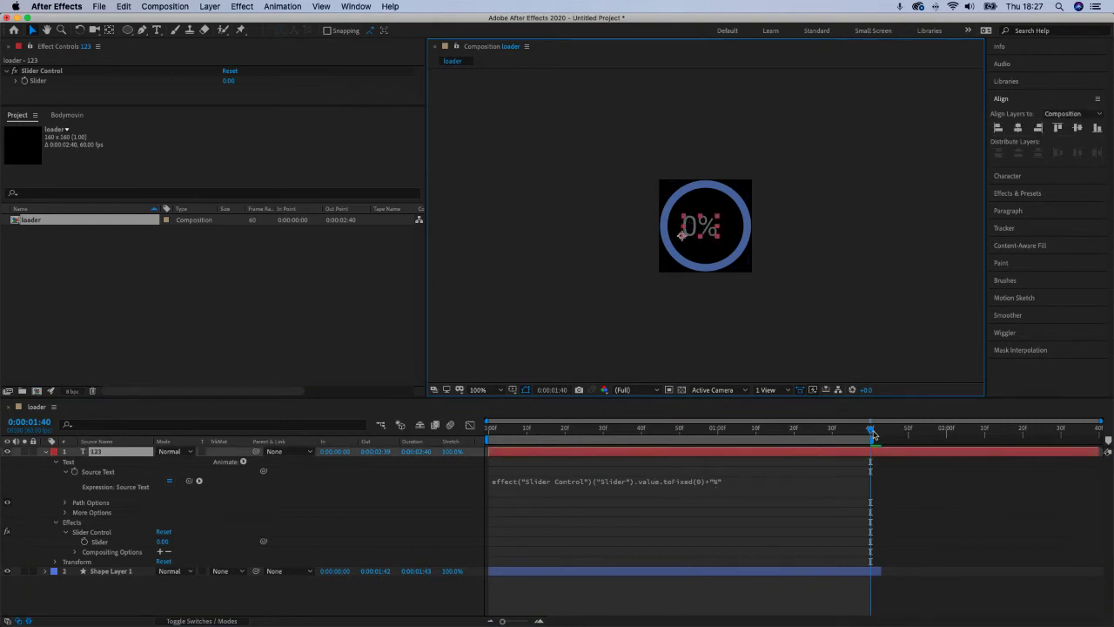
Start keyframing the Slider, try a higher value at frame 8, and preview from the start
{"action": "left_click_drag", "start_coordinate": [873, 433], "coordinate": [488, 436]}
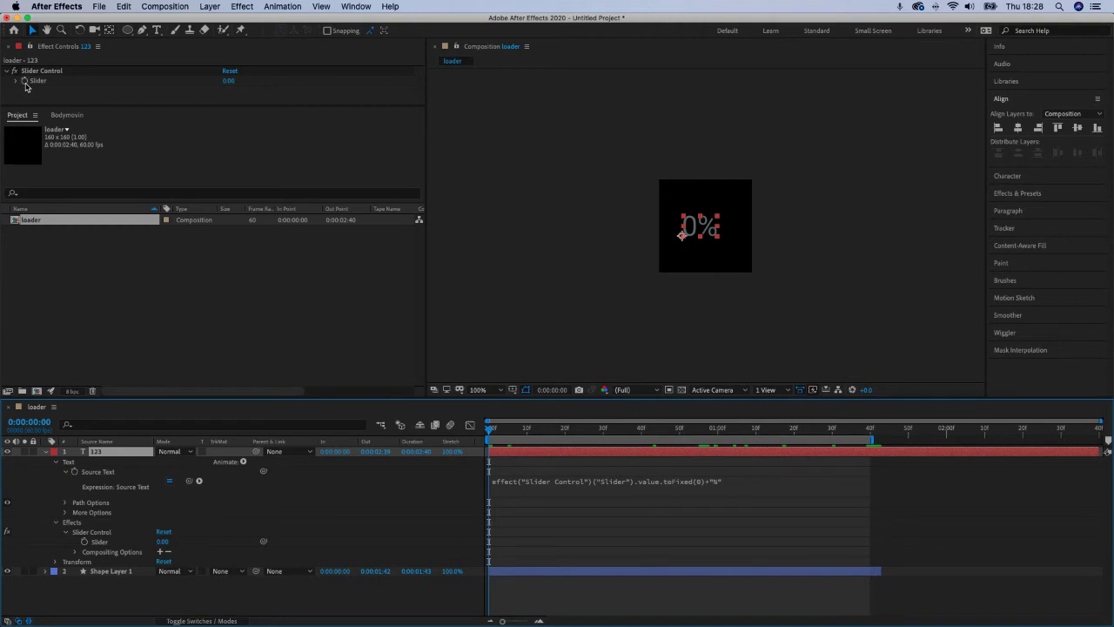
{"action": "left_click", "coordinate": [25, 81]}
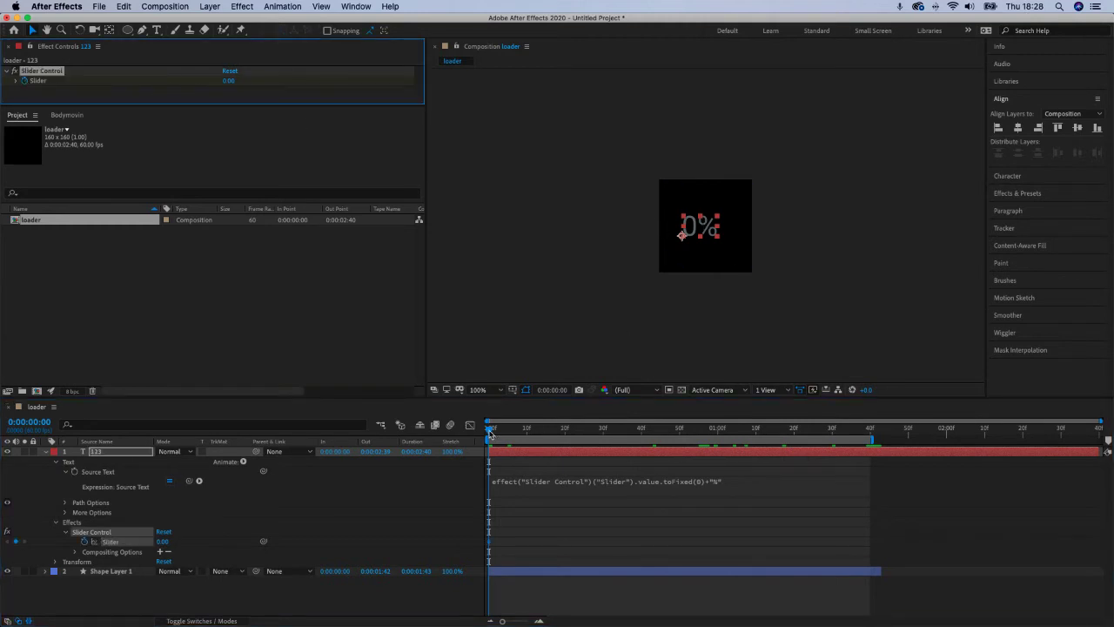
{"action": "left_click_drag", "start_coordinate": [492, 429], "coordinate": [520, 429]}
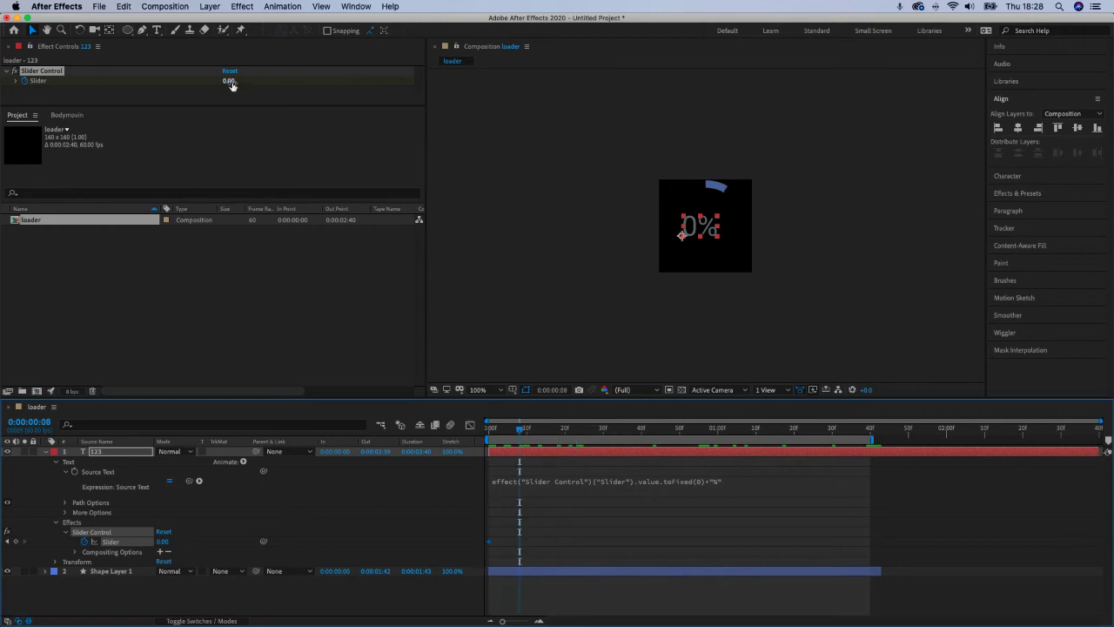
{"action": "mouse_move", "coordinate": [229, 80]}
{"action": "left_mouse_down"}
{"action": "mouse_move", "coordinate": [259, 81]}
{"action": "mouse_move", "coordinate": [234, 81]}
{"action": "mouse_move", "coordinate": [249, 81]}
{"action": "left_mouse_up"}
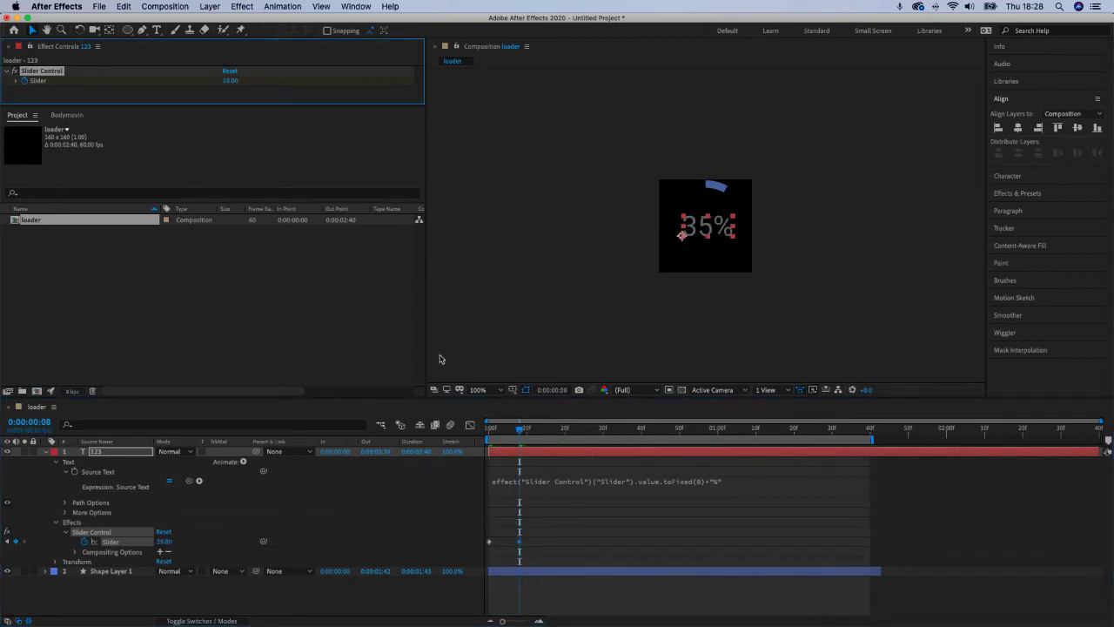
{"action": "left_click", "coordinate": [524, 437]}
{"action": "key", "text": "Home"}
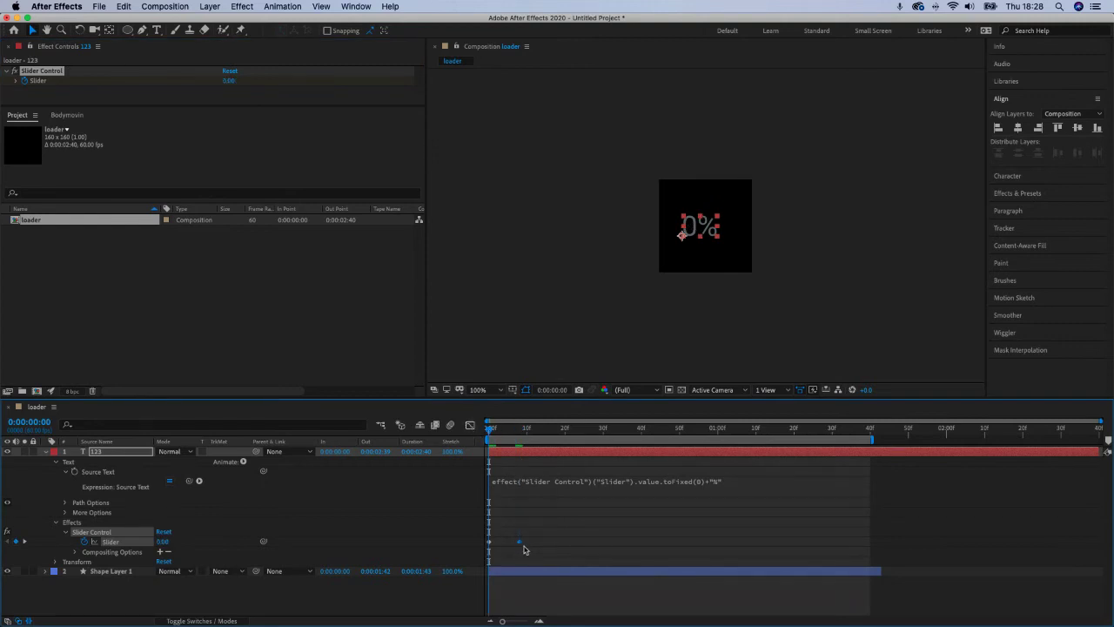
{"action": "key", "text": "space"}
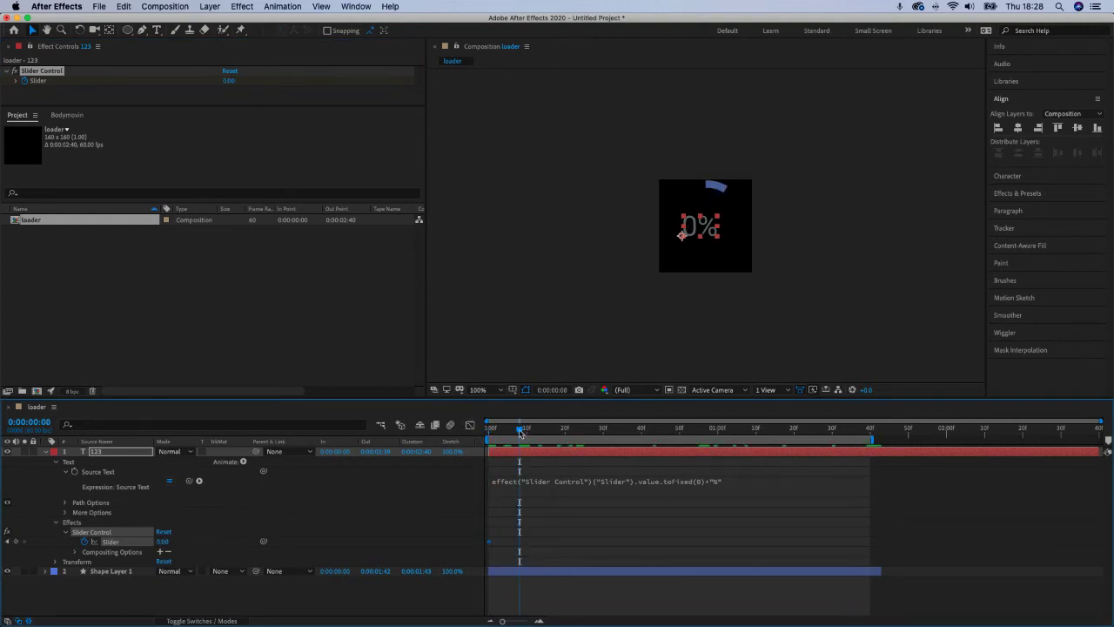
{"action": "key", "text": "space"}
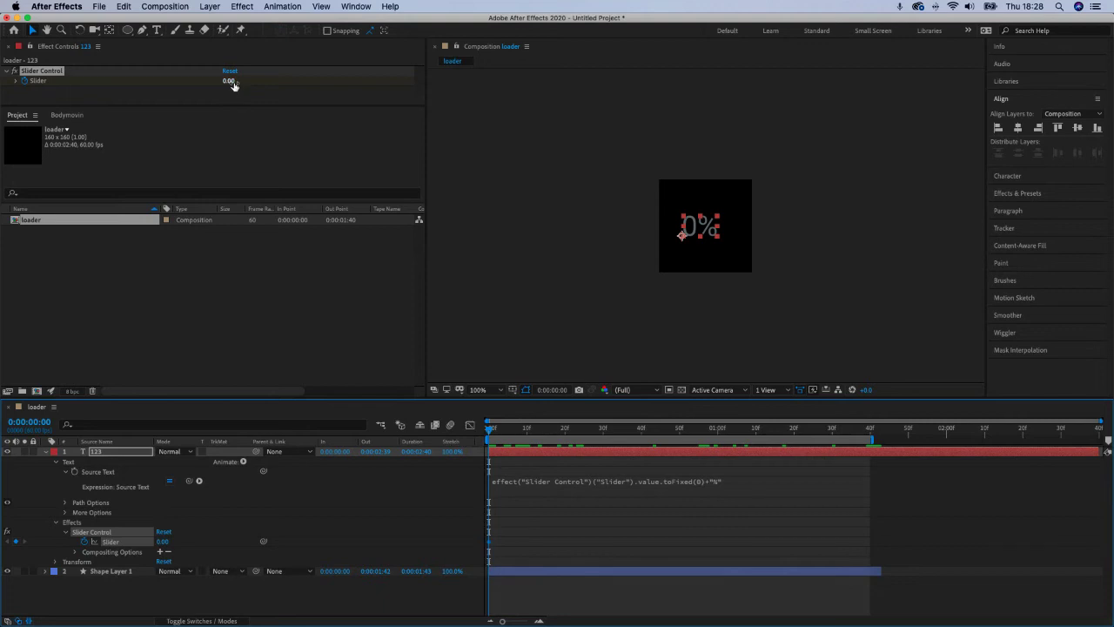
Keyframe the Slider to 100 at 0:00:01:40 and scrub through to check the count
{"action": "left_click_drag", "start_coordinate": [490, 462], "coordinate": [856, 462]}
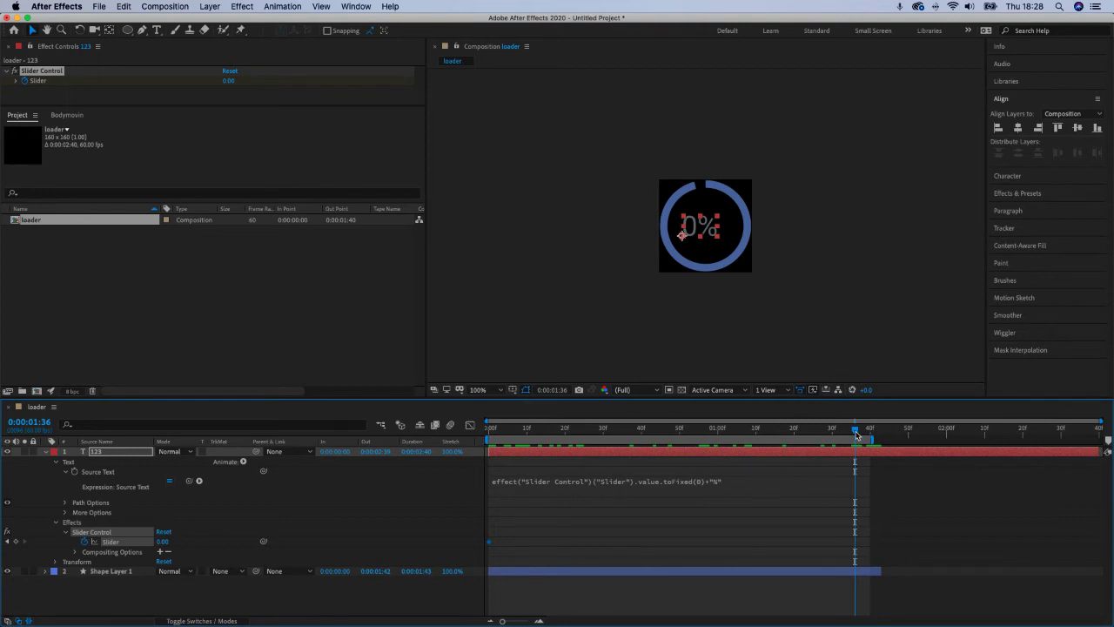
{"action": "left_click_drag", "start_coordinate": [857, 435], "coordinate": [871, 435]}
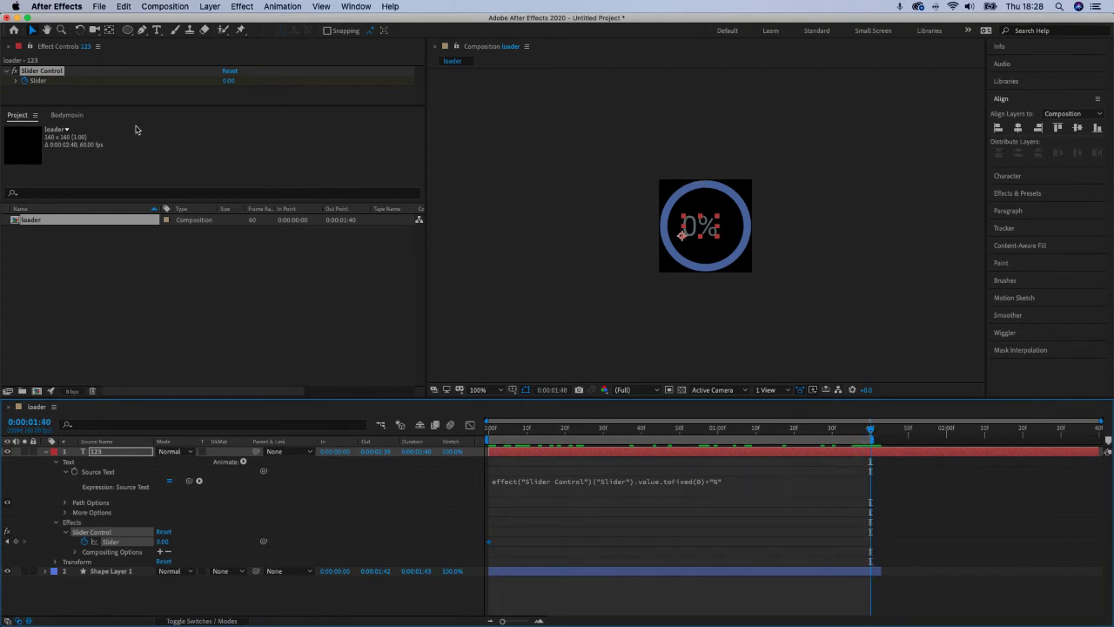
{"action": "left_click", "coordinate": [229, 81]}
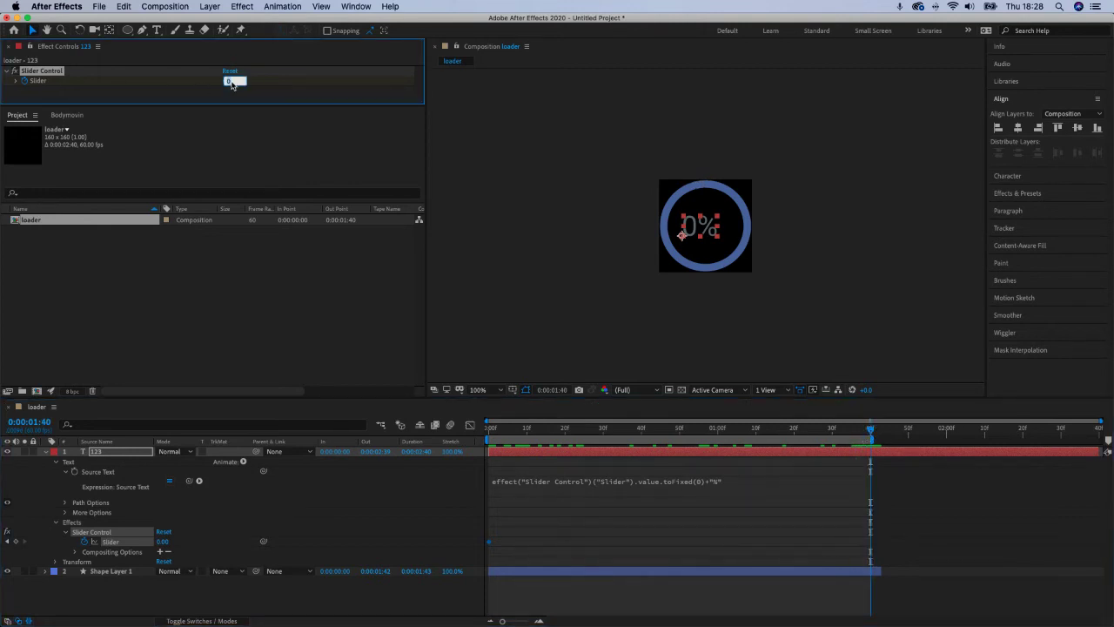
{"action": "type", "text": "100"}
{"action": "key", "text": "Return"}
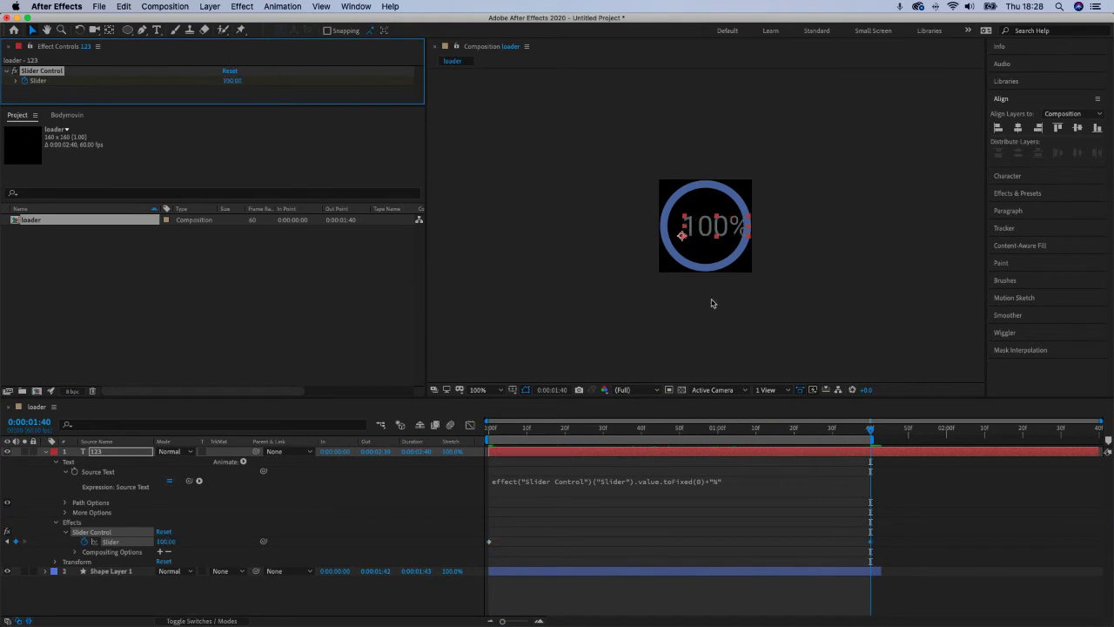
{"action": "left_click_drag", "start_coordinate": [868, 433], "coordinate": [489, 440]}
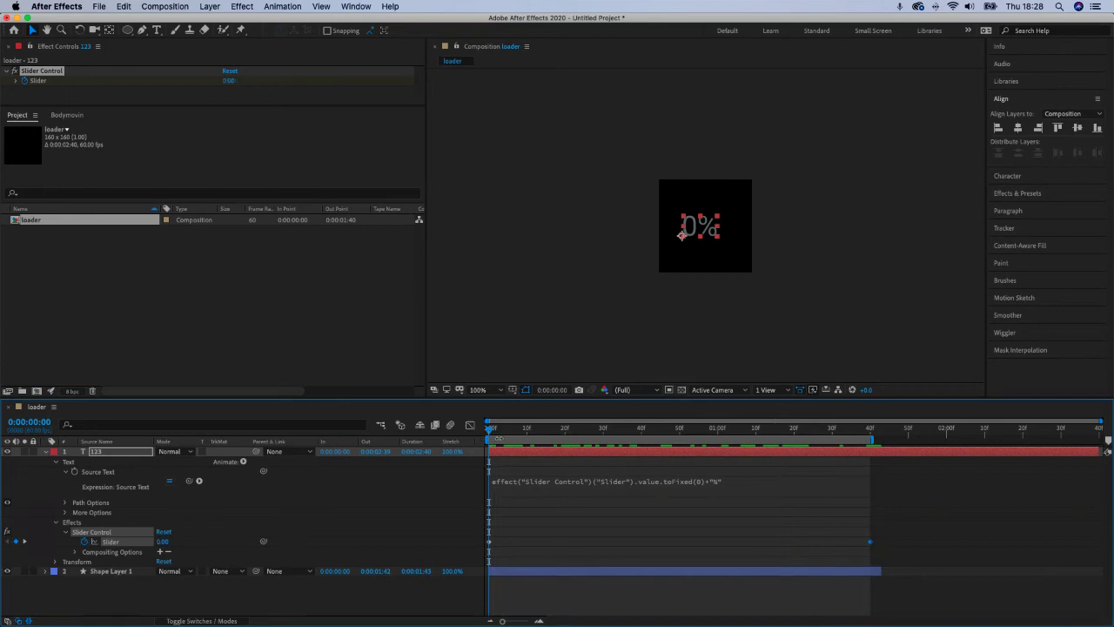
Add Slider keyframes at frames 9 and 10, centring the percentage text horizontally
{"action": "left_click", "coordinate": [1086, 129]}
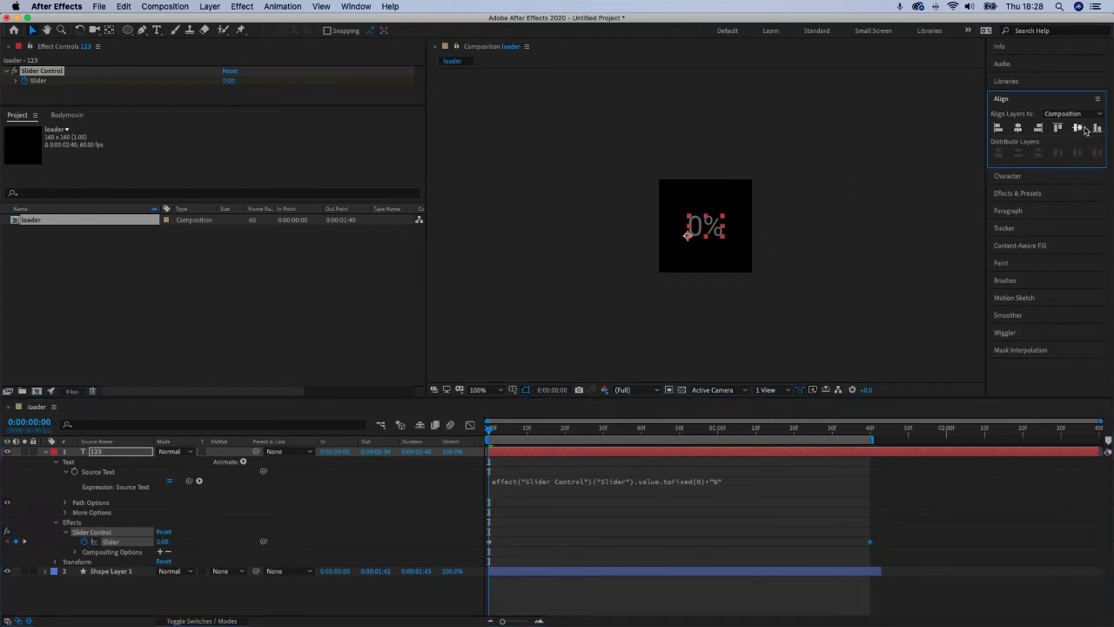
{"action": "left_click_drag", "start_coordinate": [492, 433], "coordinate": [523, 435]}
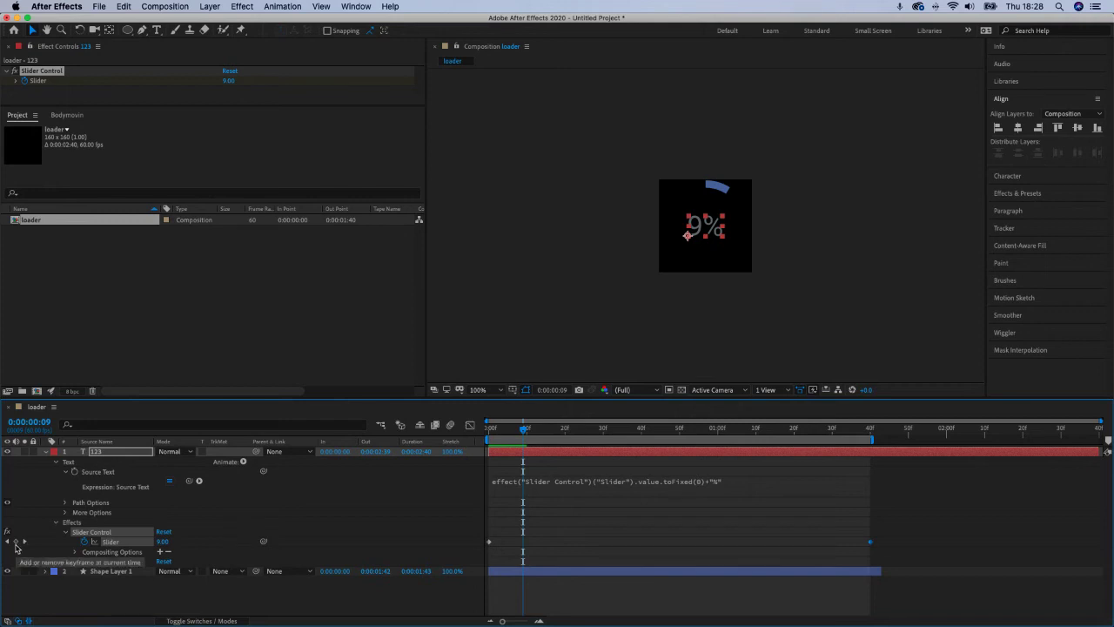
{"action": "left_click", "coordinate": [16, 541]}
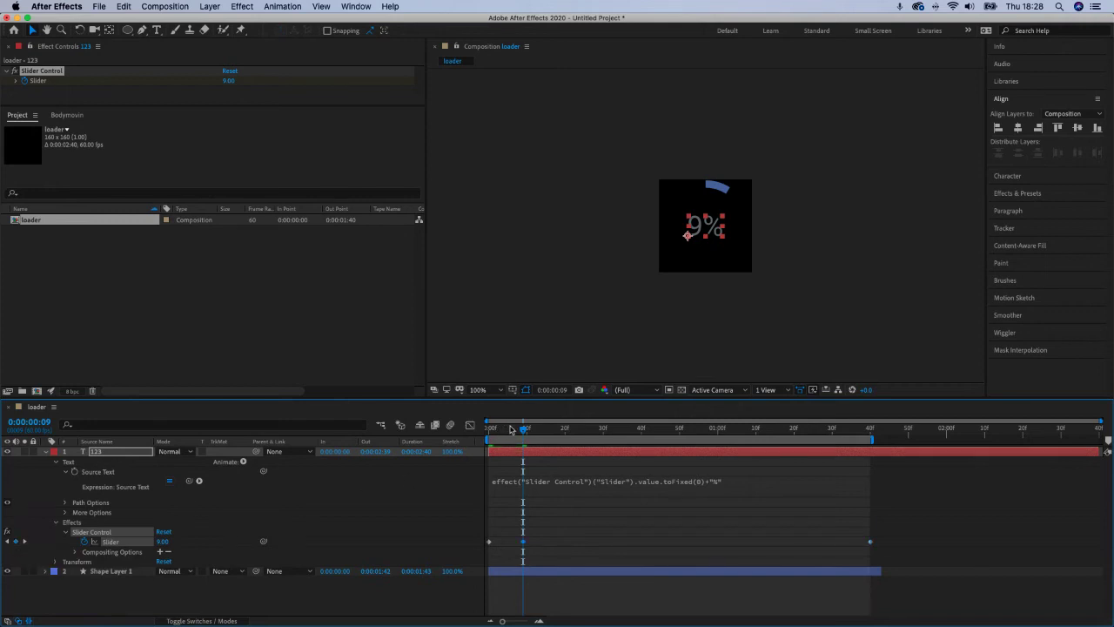
{"action": "left_click_drag", "start_coordinate": [524, 433], "coordinate": [527, 433]}
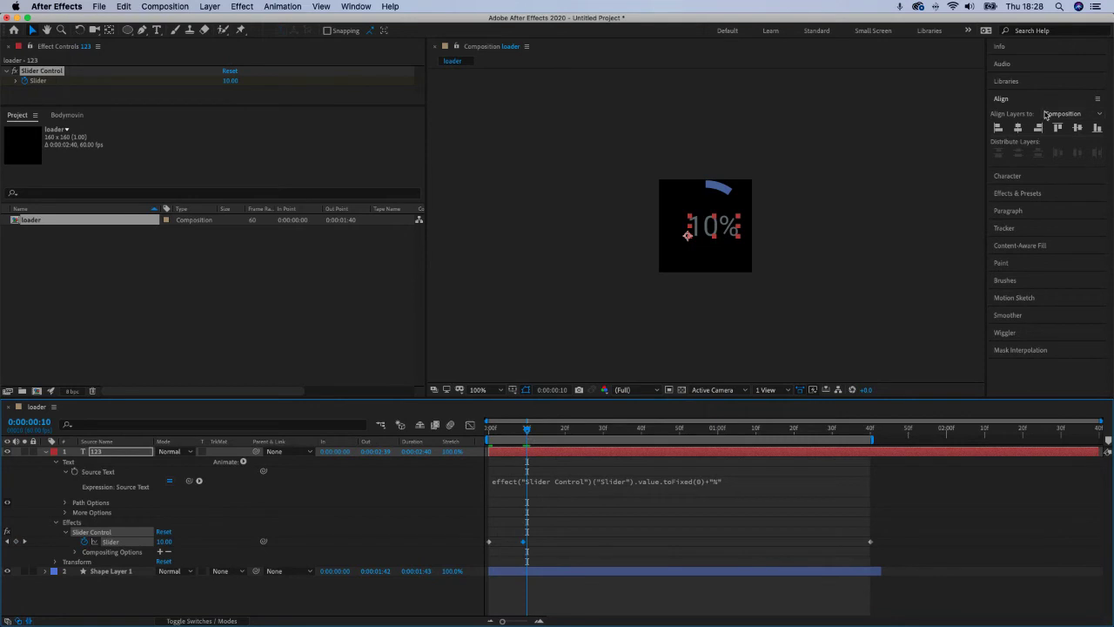
{"action": "left_click", "coordinate": [1023, 128]}
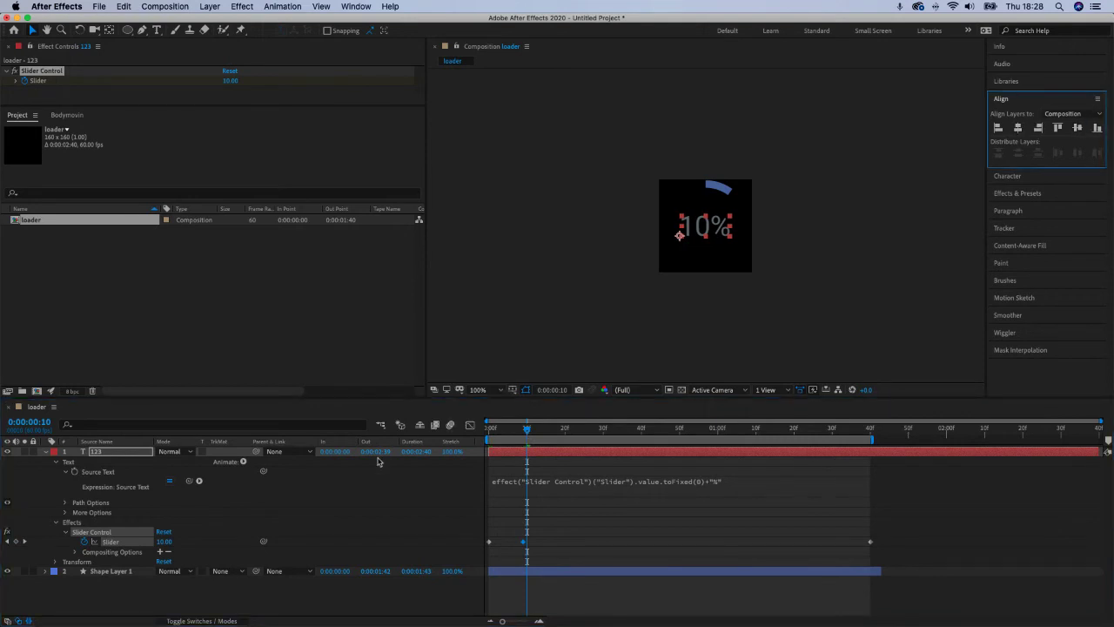
{"action": "left_click", "coordinate": [16, 543]}
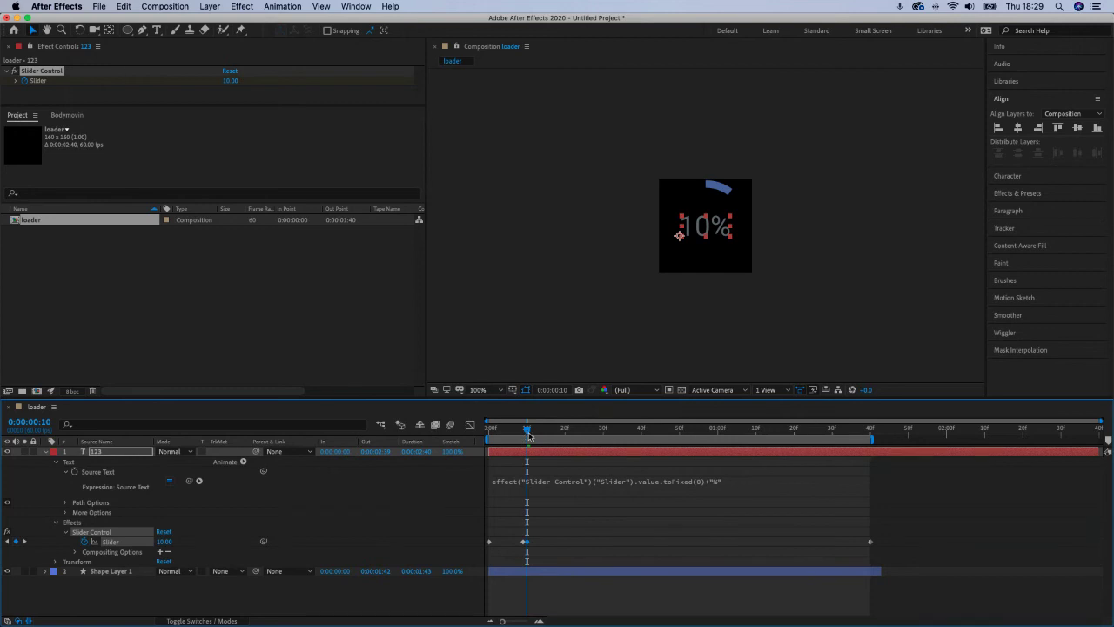
Horizontally centre the 99% and 100% text near the end of the animation
{"action": "left_click_drag", "start_coordinate": [528, 435], "coordinate": [867, 462]}
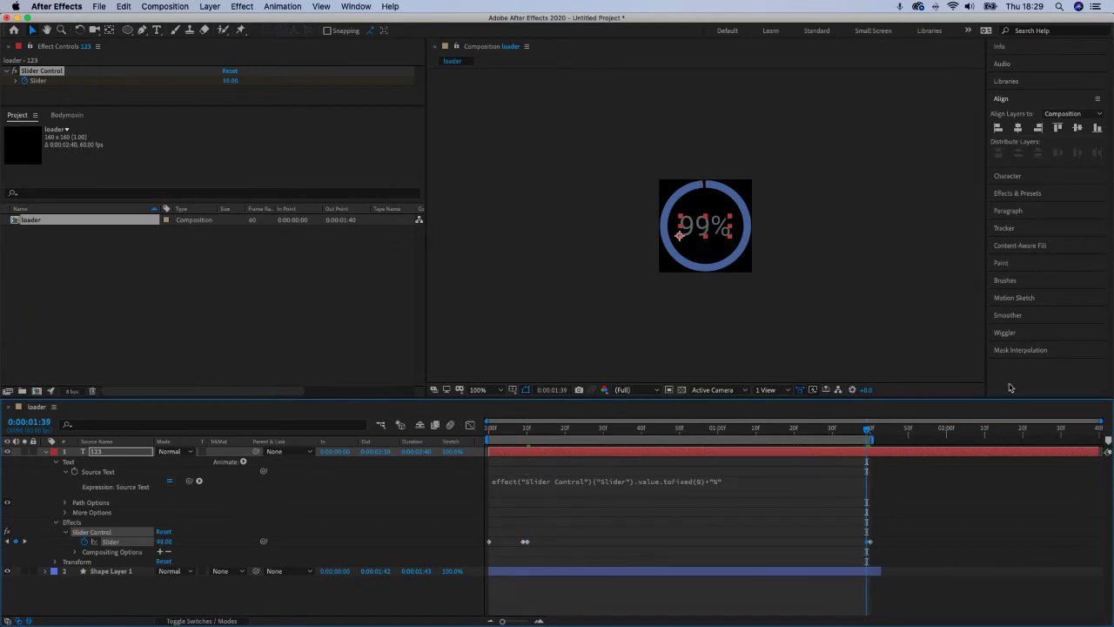
{"action": "left_click", "coordinate": [1084, 130]}
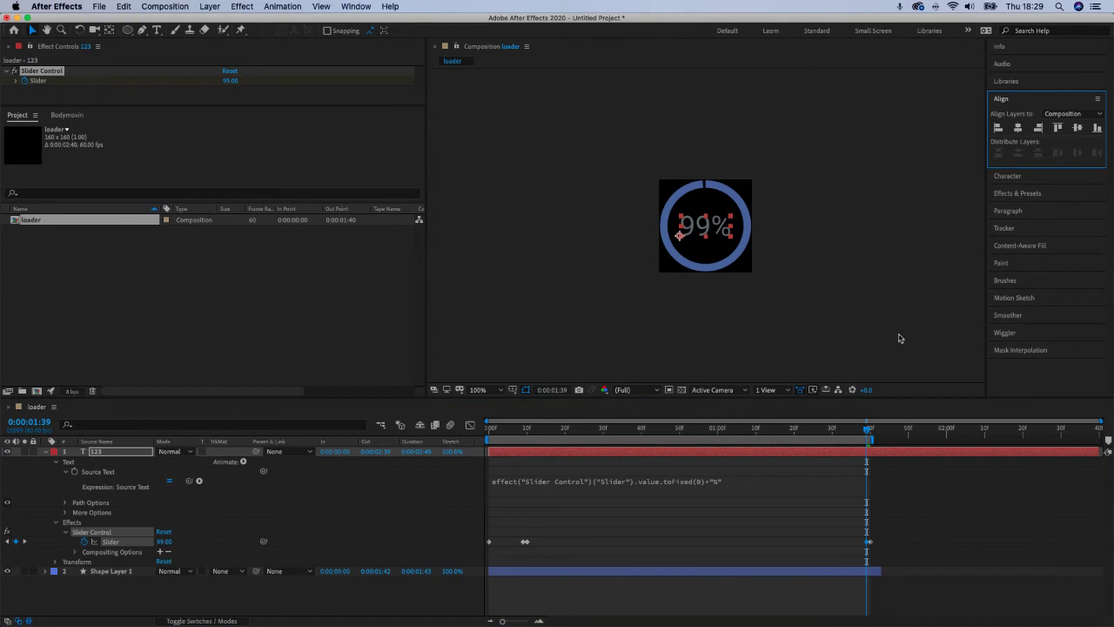
{"action": "left_click", "coordinate": [871, 433]}
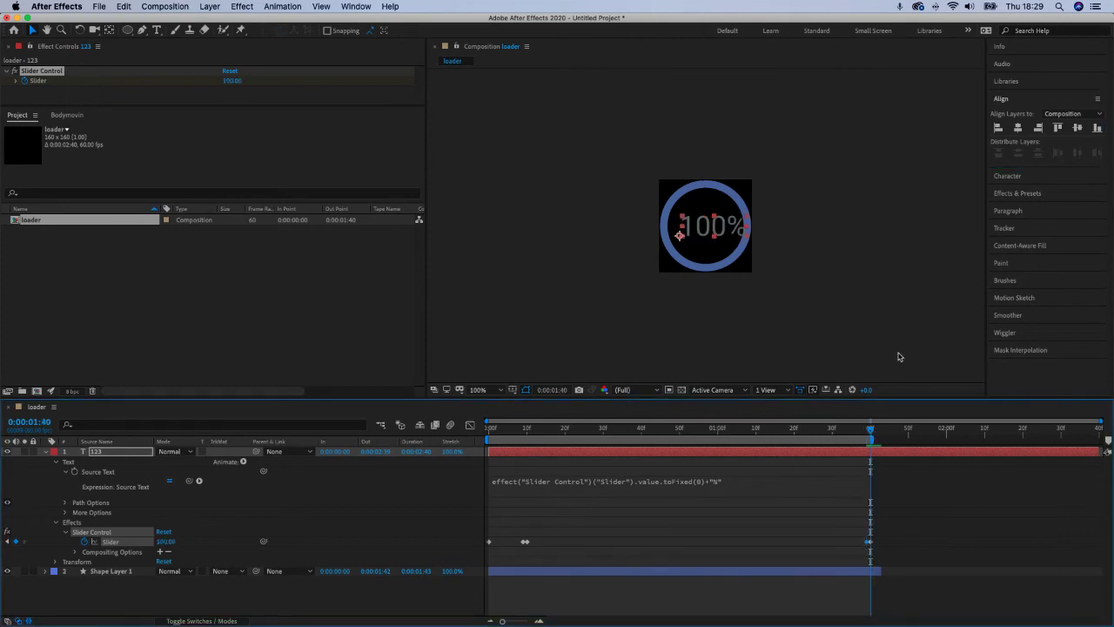
{"action": "left_click", "coordinate": [1018, 127]}
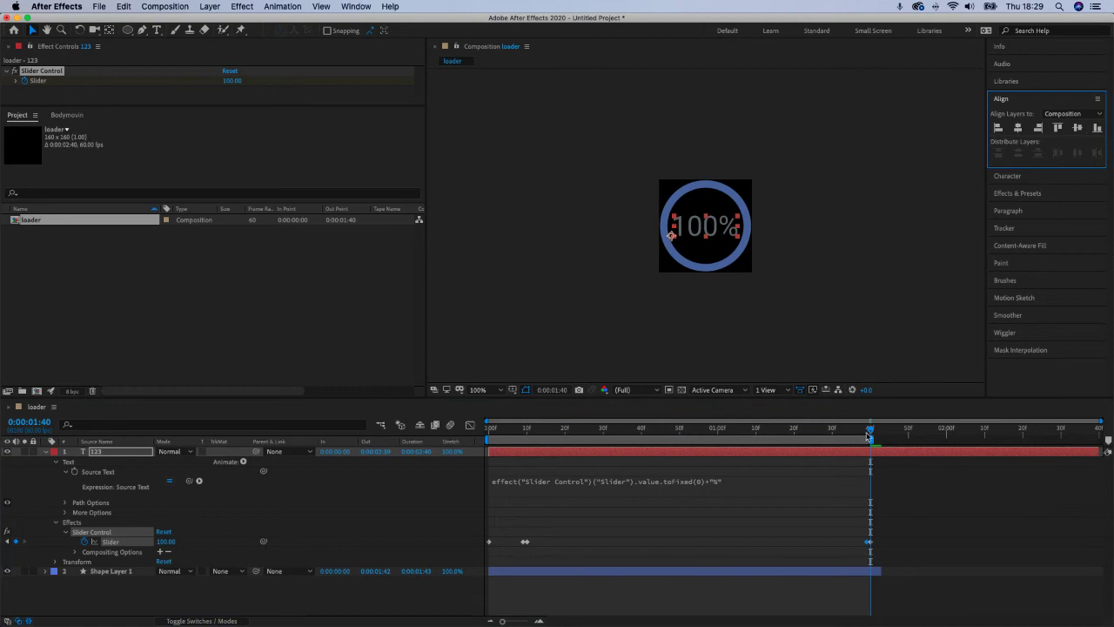
Preview the count-up, then re-centre the text at 0% and at 60%
{"action": "left_click_drag", "start_coordinate": [872, 433], "coordinate": [452, 437]}
{"action": "key", "text": "space"}
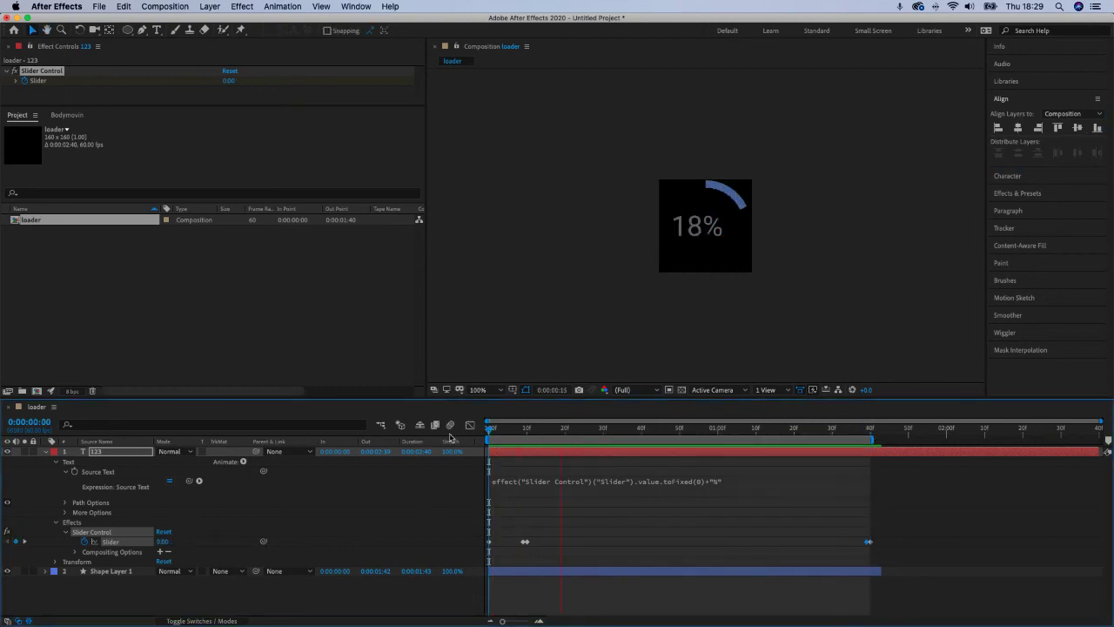
{"action": "left_click", "coordinate": [672, 235]}
{"action": "key", "text": "Home"}
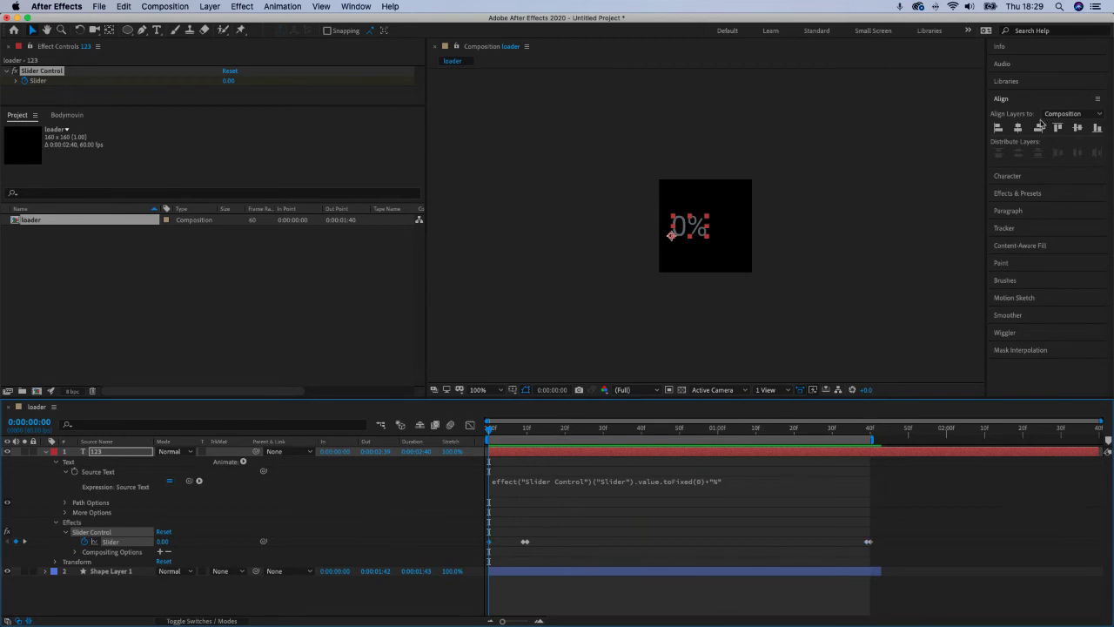
{"action": "left_click", "coordinate": [1019, 128]}
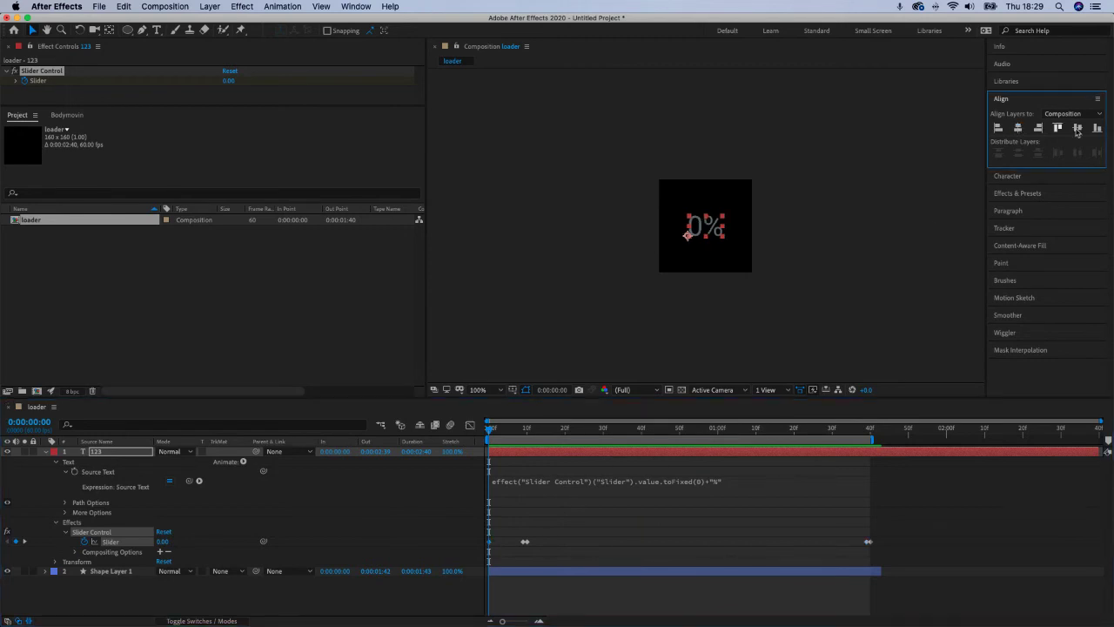
{"action": "left_click", "coordinate": [523, 544]}
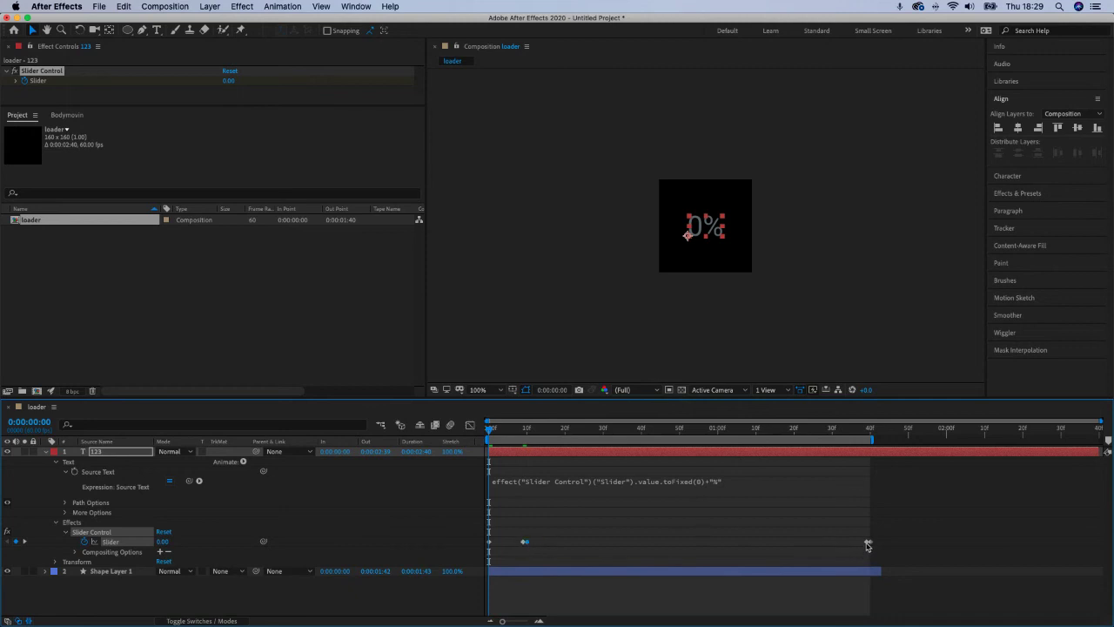
{"action": "key", "text": "space"}
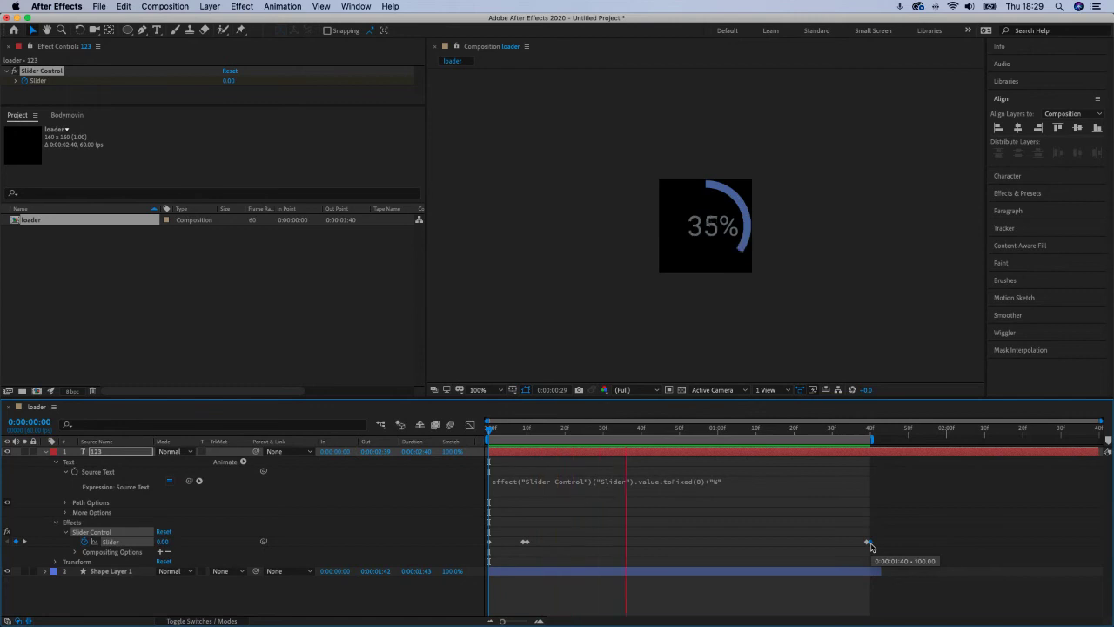
{"action": "key", "text": "space"}
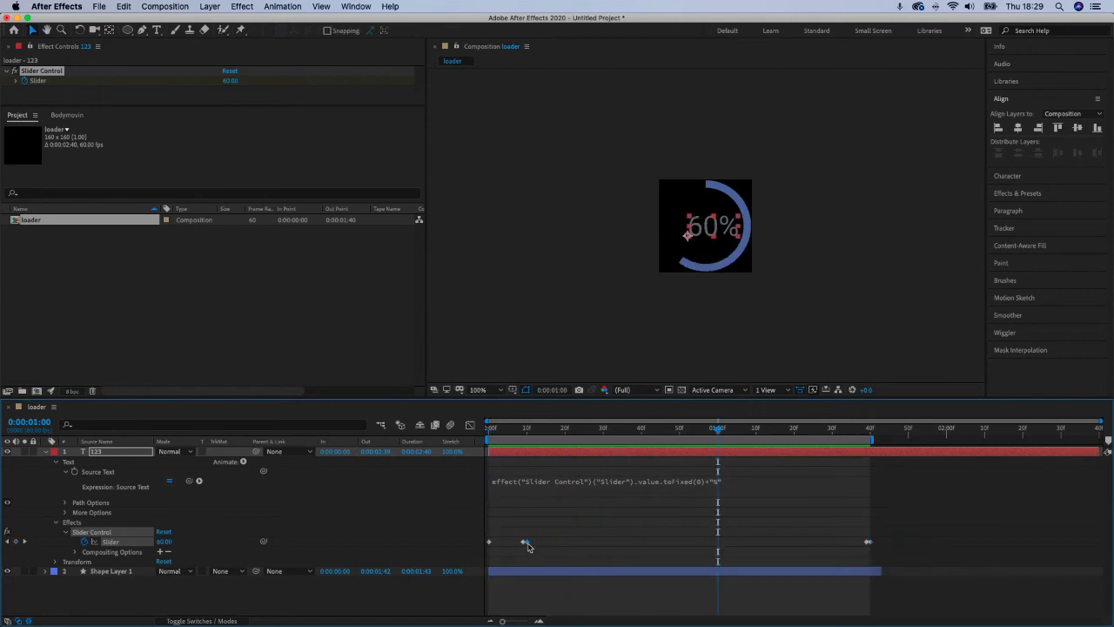
{"action": "left_click", "coordinate": [1018, 128]}
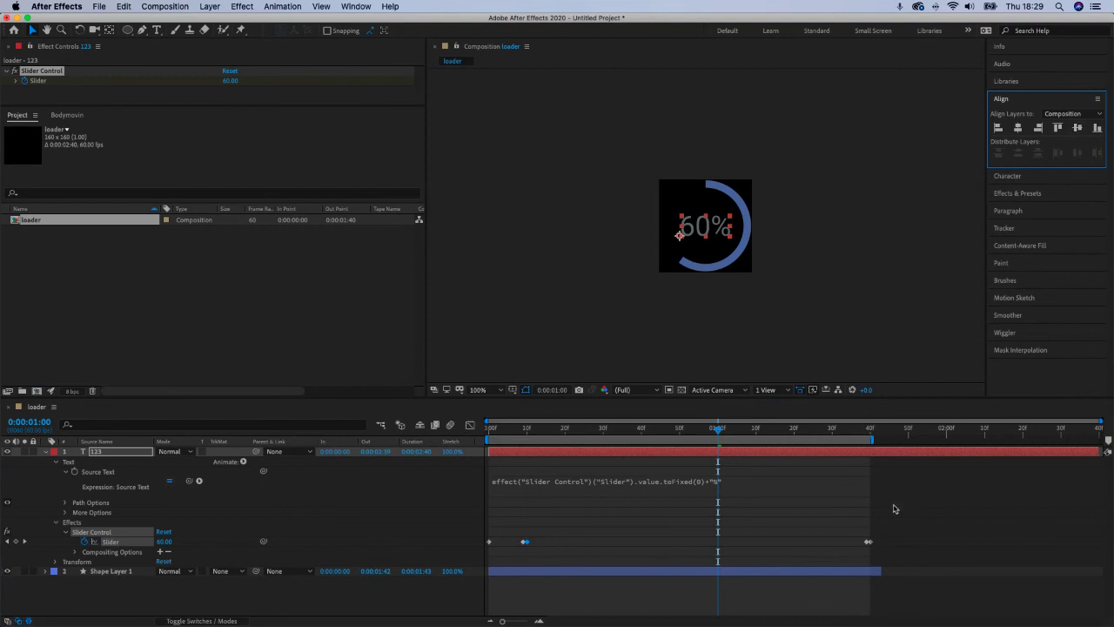
Select the final Slider keyframe, re-centre the text, and preview the loader again
{"action": "left_click", "coordinate": [868, 542]}
{"action": "left_click", "coordinate": [1017, 128]}
{"action": "left_click", "coordinate": [953, 424]}
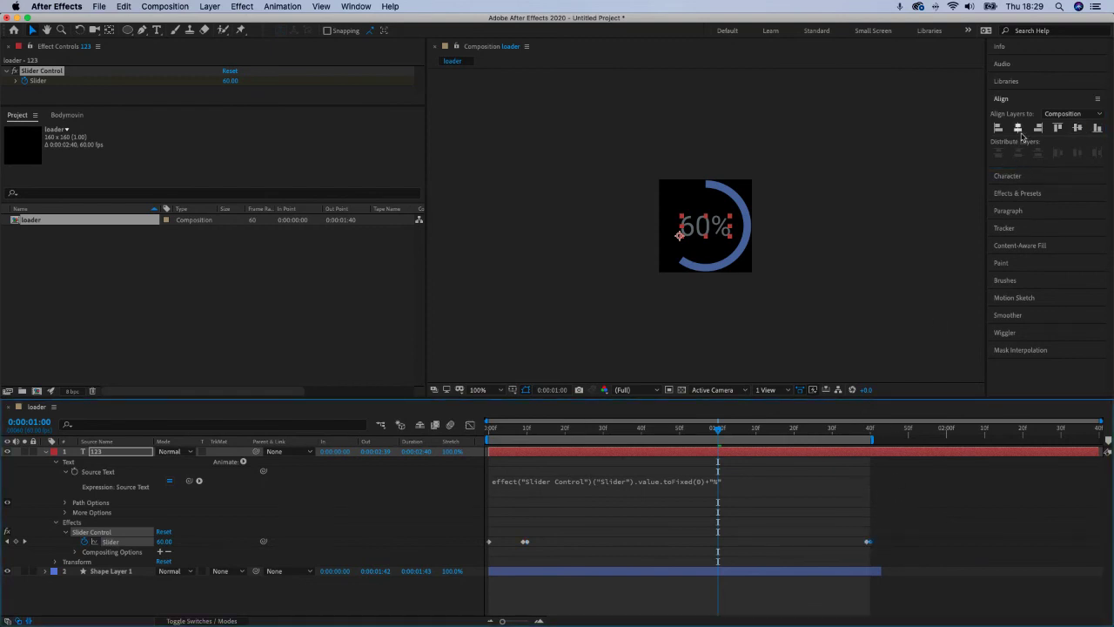
{"action": "left_click", "coordinate": [1018, 128]}
{"action": "left_click", "coordinate": [754, 435]}
{"action": "key", "text": "space"}
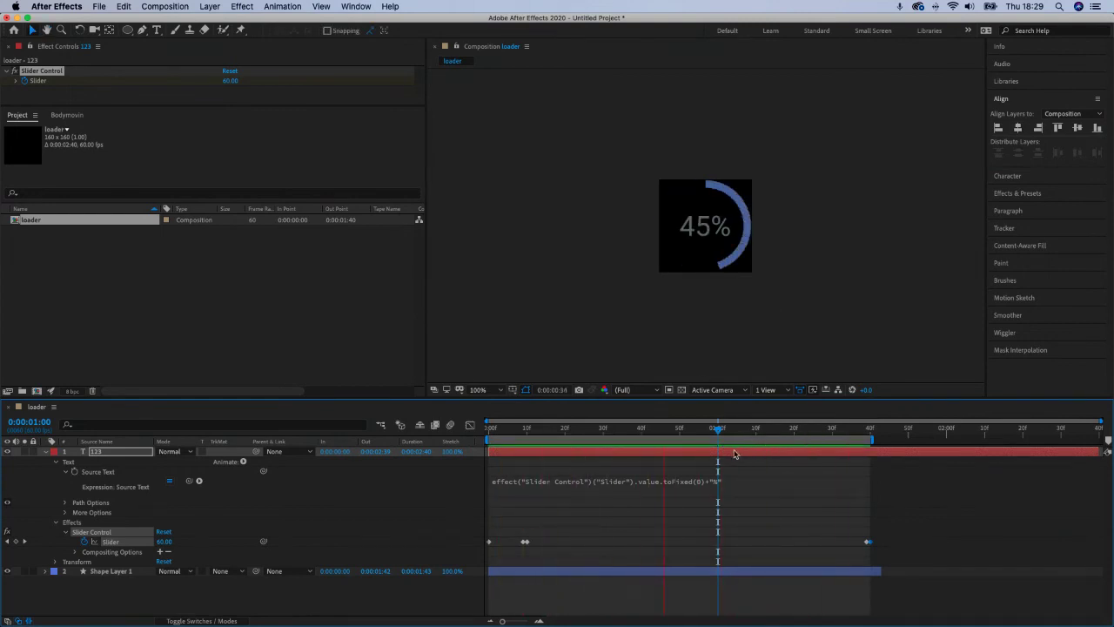
{"action": "key", "text": "space"}
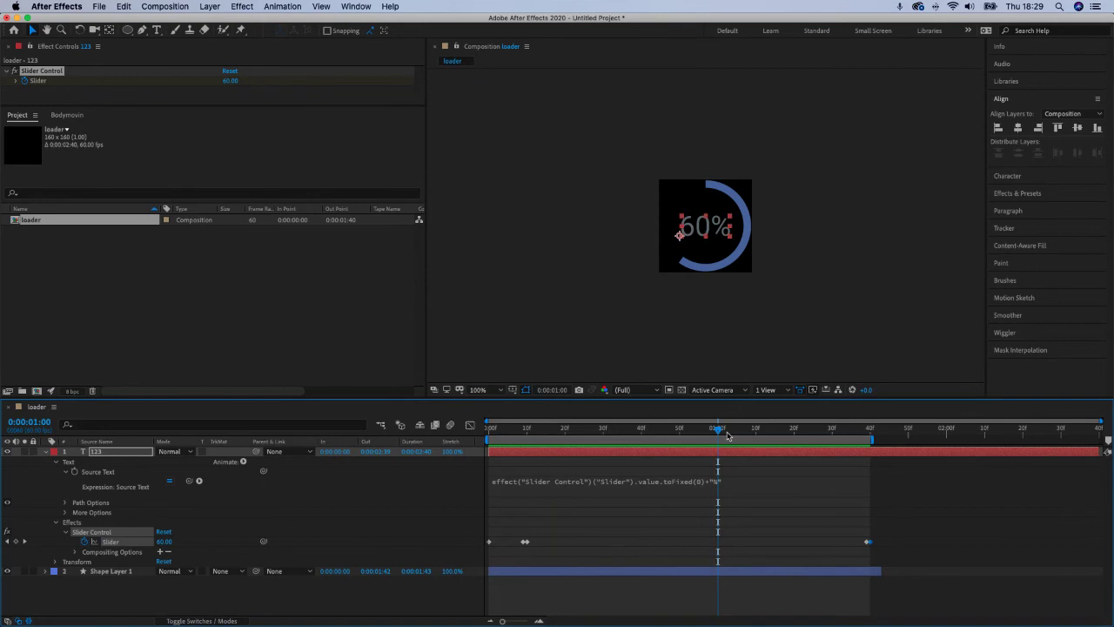
{"action": "left_click", "coordinate": [47, 452]}
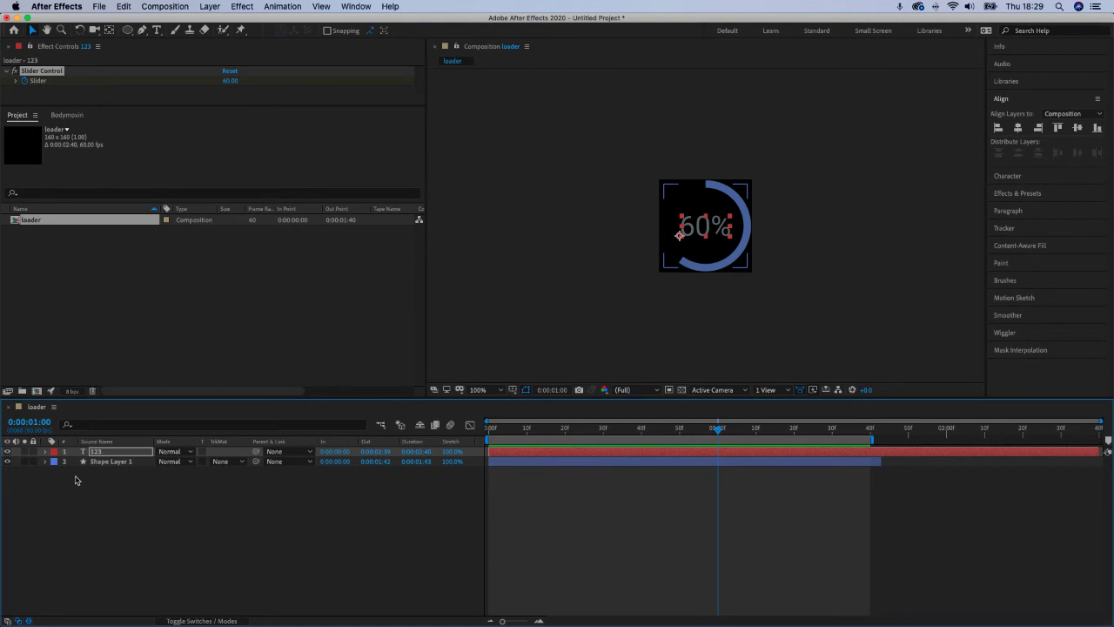
Add a new text layer reading 1,2,3,4,5,6,7,8,9,0
{"action": "right_click", "coordinate": [121, 492]}
{"action": "mouse_move", "coordinate": [146, 503]}
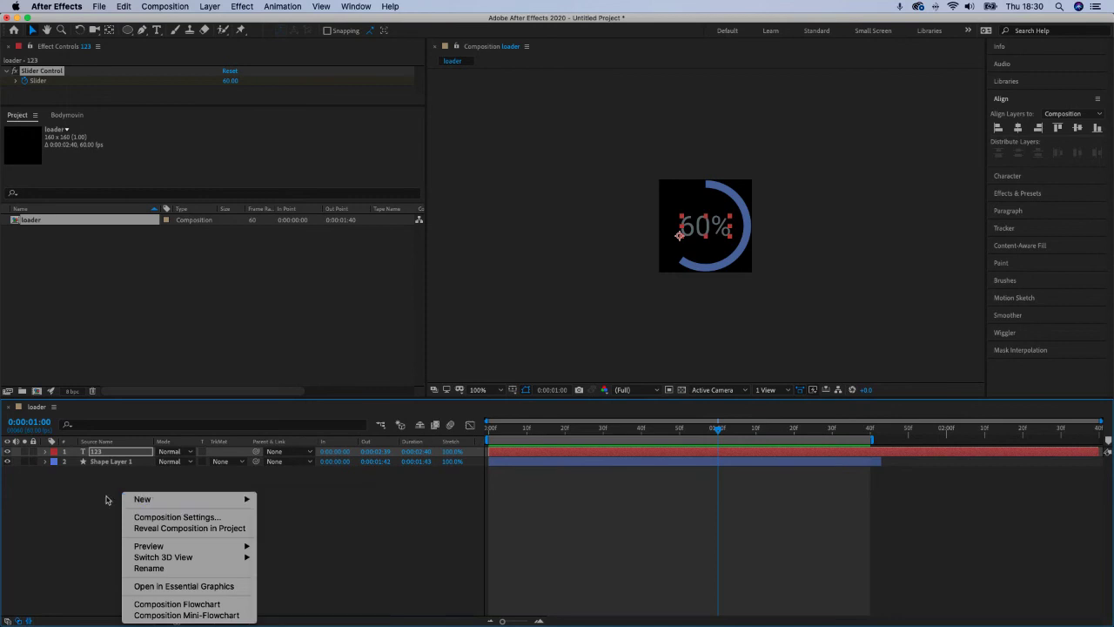
{"action": "right_click", "coordinate": [177, 492]}
{"action": "mouse_move", "coordinate": [211, 505]}
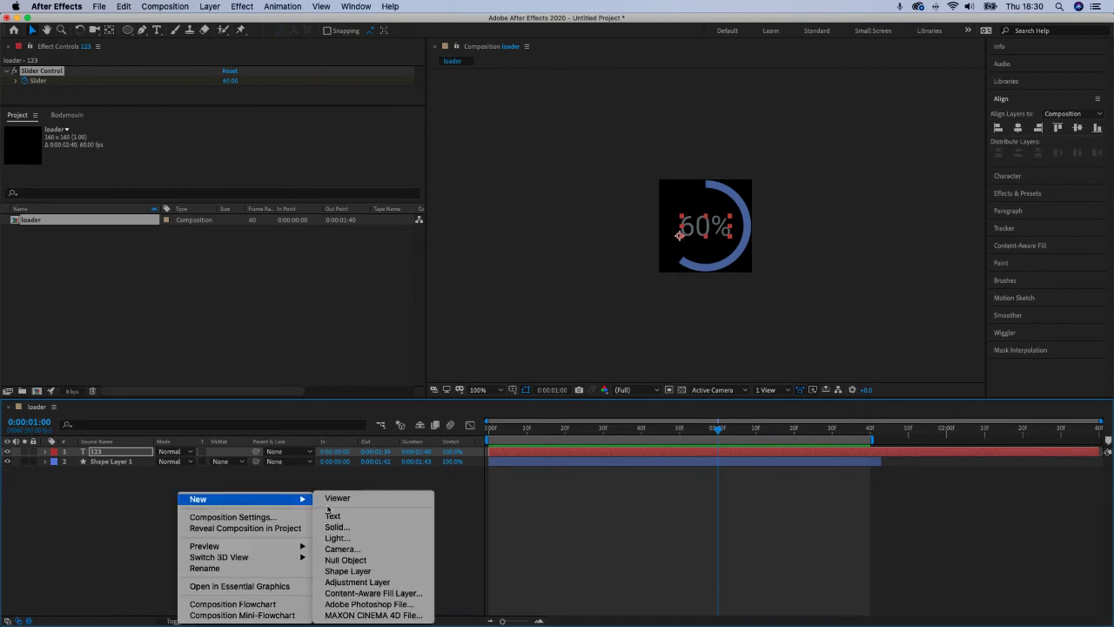
{"action": "left_click", "coordinate": [352, 513]}
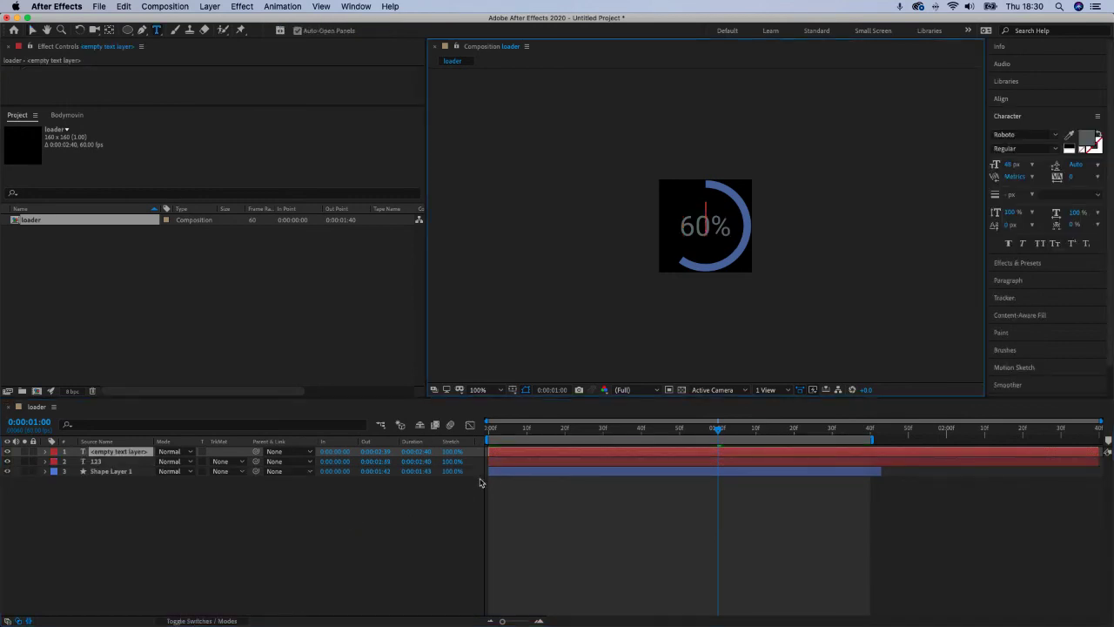
{"action": "type", "text": "1,2,3"}
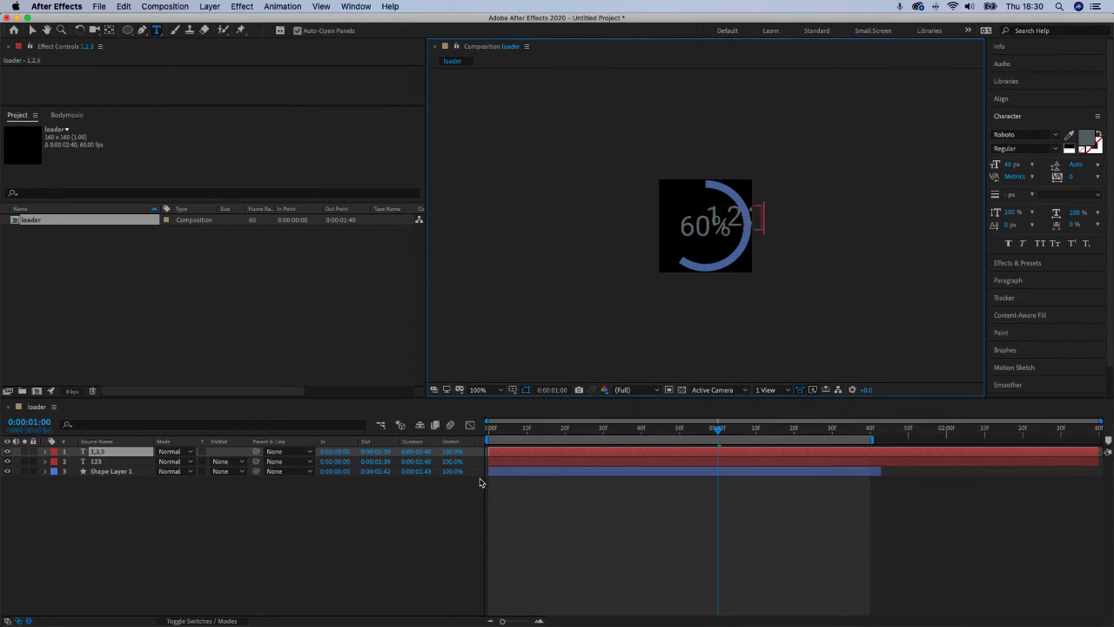
{"action": "key", "text": "BackSpace"}
{"action": "key", "text": "BackSpace"}
{"action": "key", "text": "BackSpace"}
{"action": "key", "text": "BackSpace"}
{"action": "key", "text": "BackSpace"}
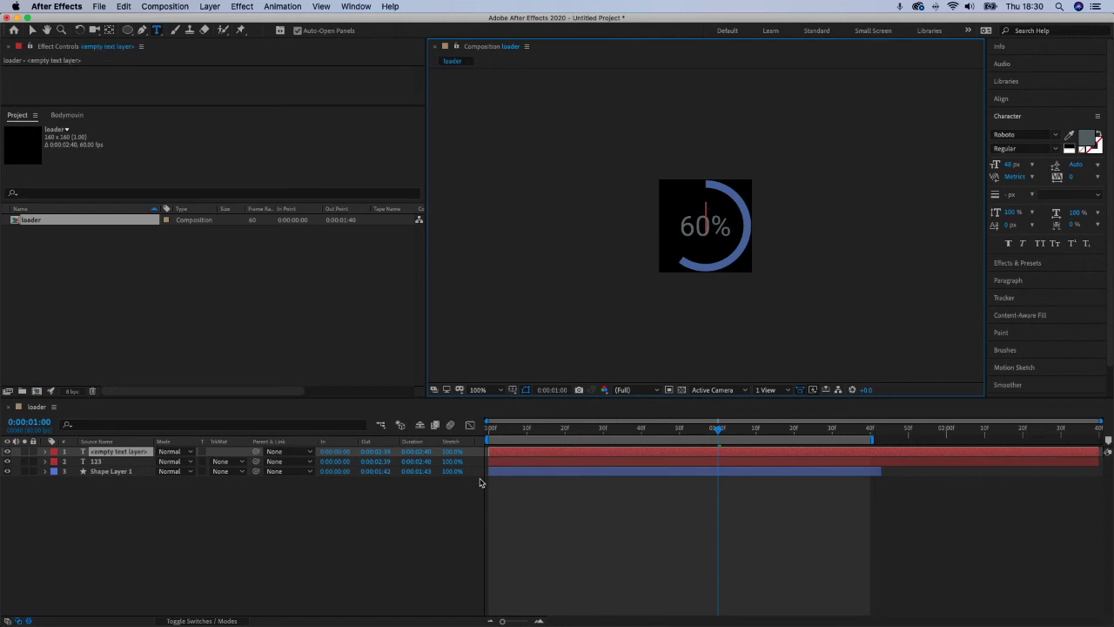
{"action": "type", "text": "1,"}
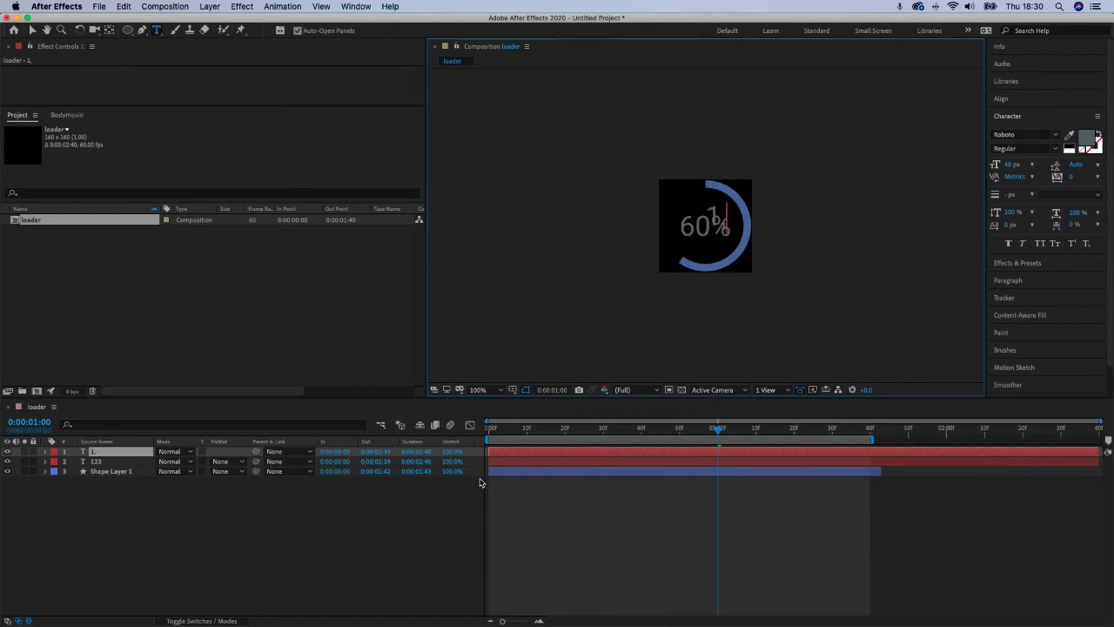
{"action": "type", "text": ".2"}
{"action": "type", "text": ",3"}
{"action": "key", "text": "BackSpace"}
{"action": "type", "text": ",4,5,6,7,8,9,"}
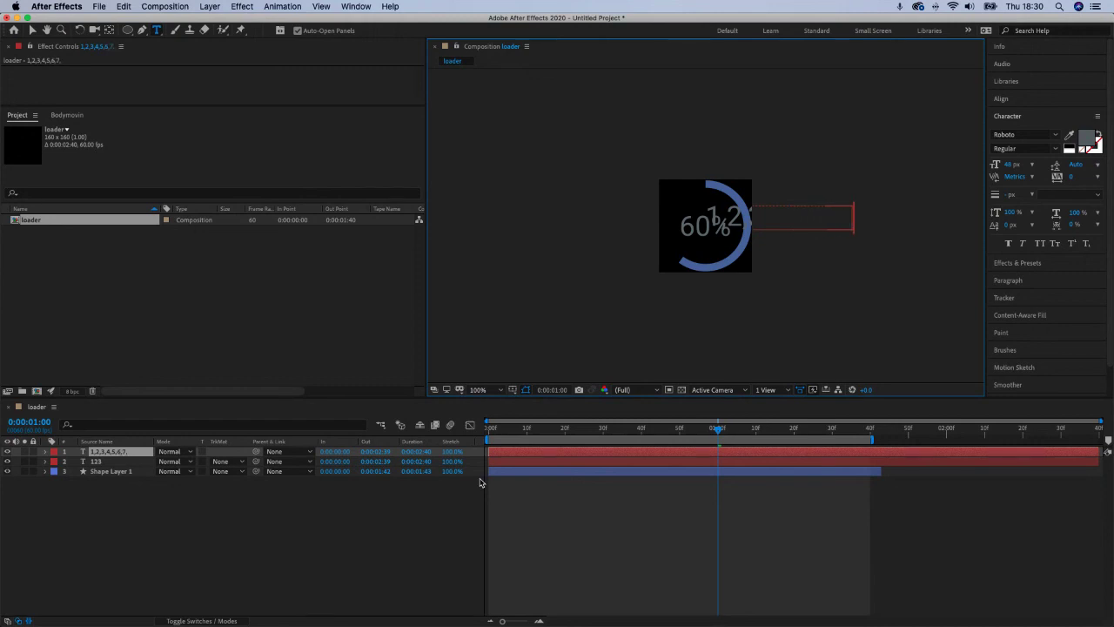
{"action": "key", "text": "BackSpace"}
{"action": "key", "text": "BackSpace"}
{"action": "key", "text": "BackSpace"}
{"action": "key", "text": "BackSpace"}
{"action": "key", "text": "BackSpace"}
{"action": "key", "text": "BackSpace"}
{"action": "key", "text": "BackSpace"}
{"action": "key", "text": "BackSpace"}
{"action": "key", "text": "BackSpace"}
{"action": "key", "text": "BackSpace"}
{"action": "key", "text": "BackSpace"}
{"action": "key", "text": "BackSpace"}
{"action": "key", "text": "BackSpace"}
{"action": "key", "text": "BackSpace"}
{"action": "key", "text": "BackSpace"}
{"action": "key", "text": "BackSpace"}
{"action": "key", "text": "BackSpace"}
{"action": "type", "text": ",2,3,4,"}
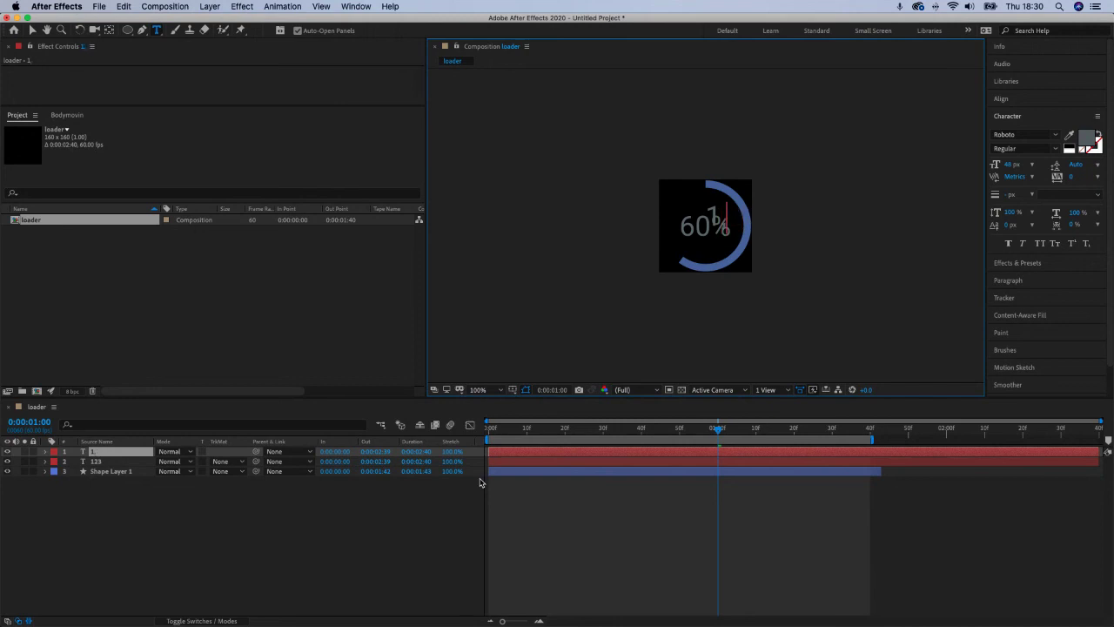
{"action": "type", "text": "5,"}
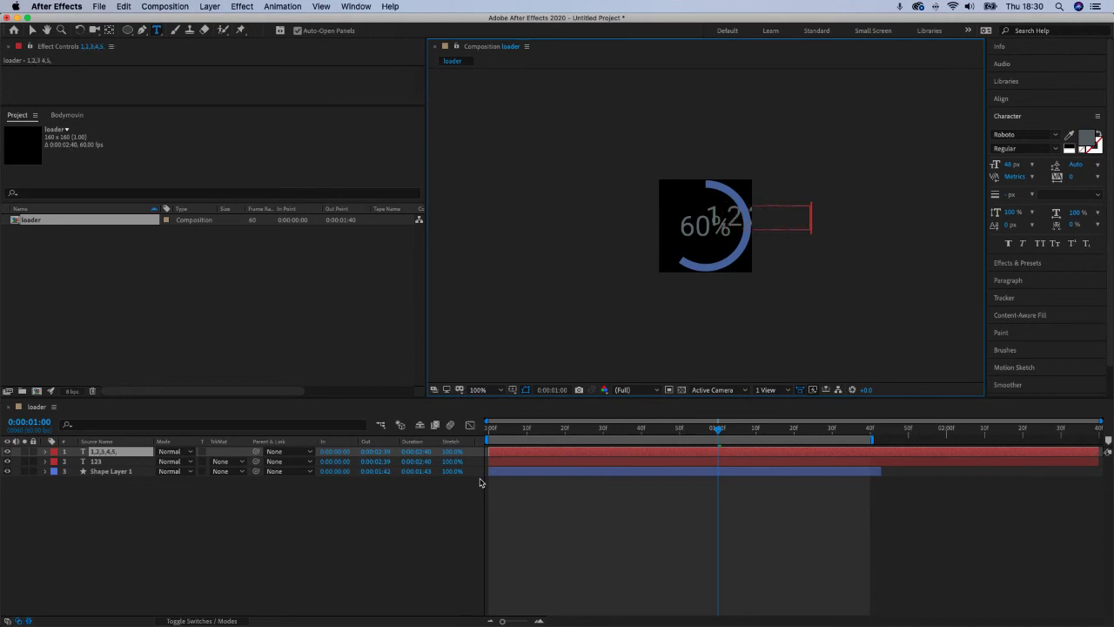
{"action": "type", "text": "6,7,8,9,0"}
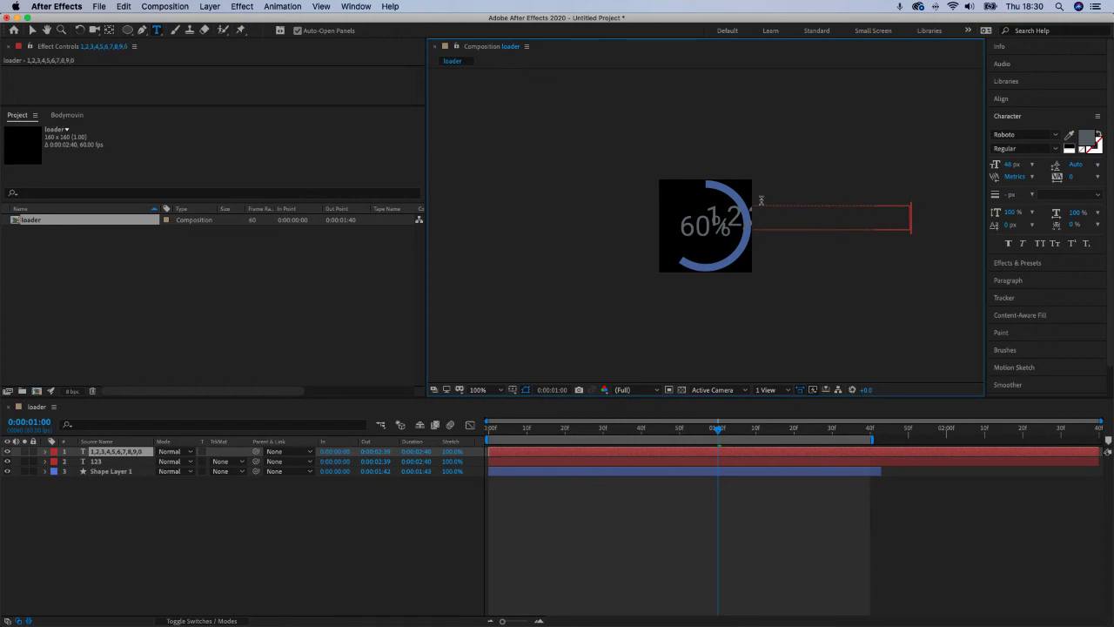
Move the number text above the loader composition frame
{"action": "left_click", "coordinate": [32, 29]}
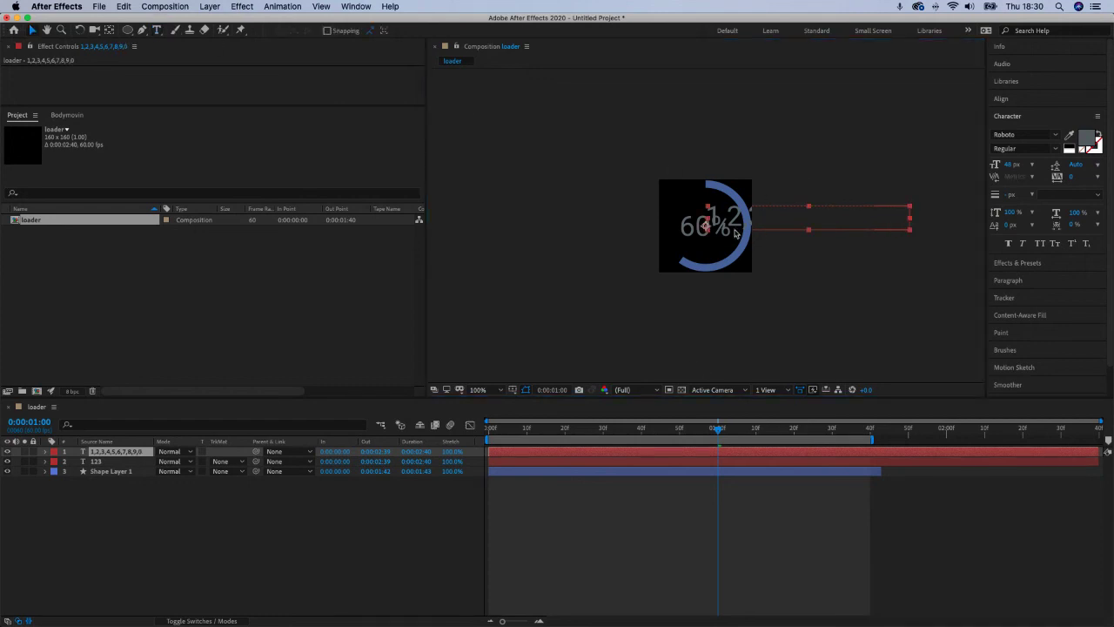
{"action": "left_click_drag", "start_coordinate": [734, 222], "coordinate": [646, 133]}
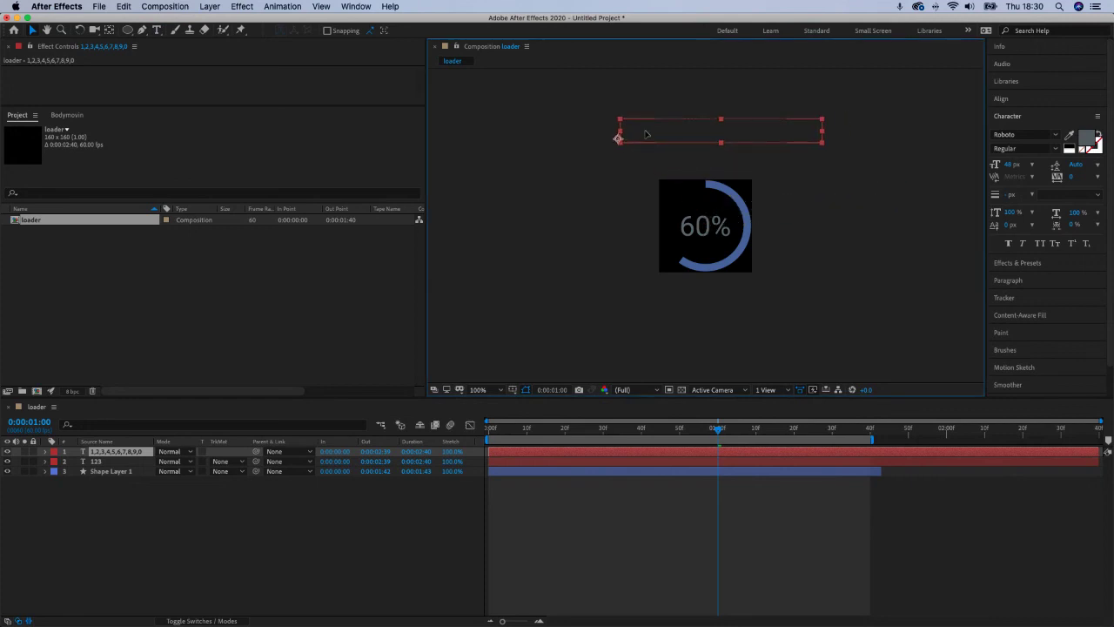
{"action": "left_click", "coordinate": [67, 115]}
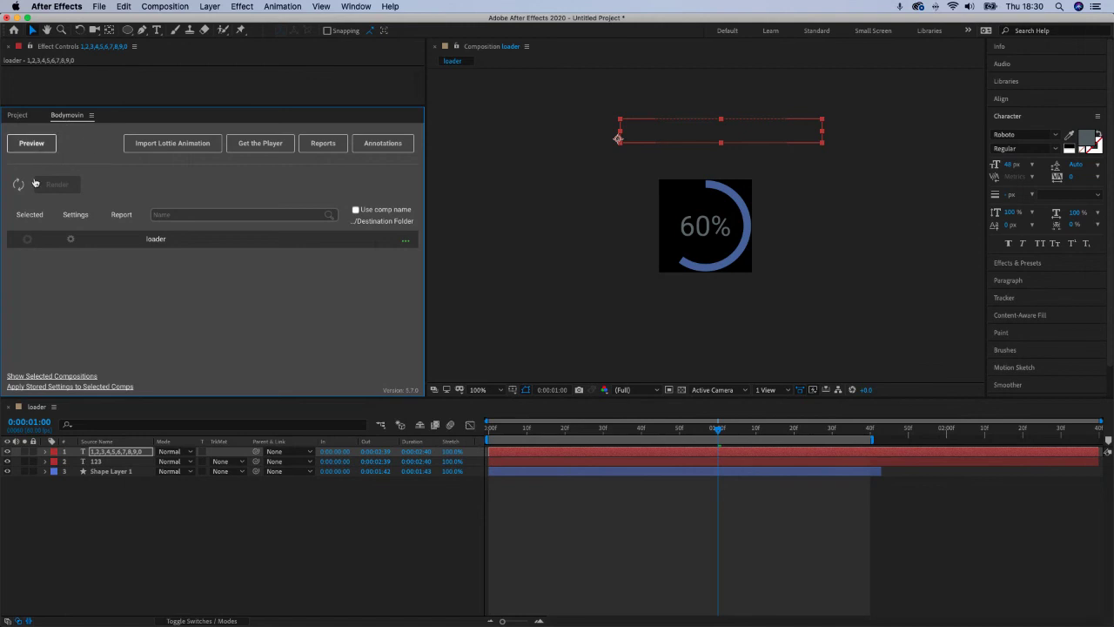
Export the loader comp with Bodymovin as data.json on the Desktop and render it
{"action": "left_click", "coordinate": [27, 242]}
{"action": "left_click", "coordinate": [408, 245]}
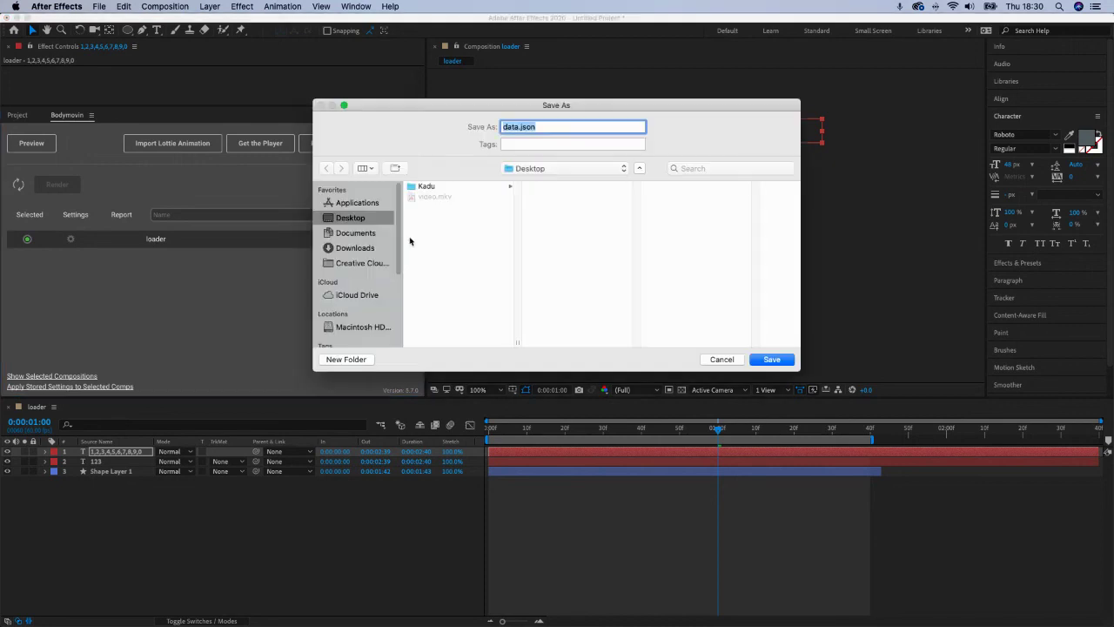
{"action": "left_click", "coordinate": [786, 361]}
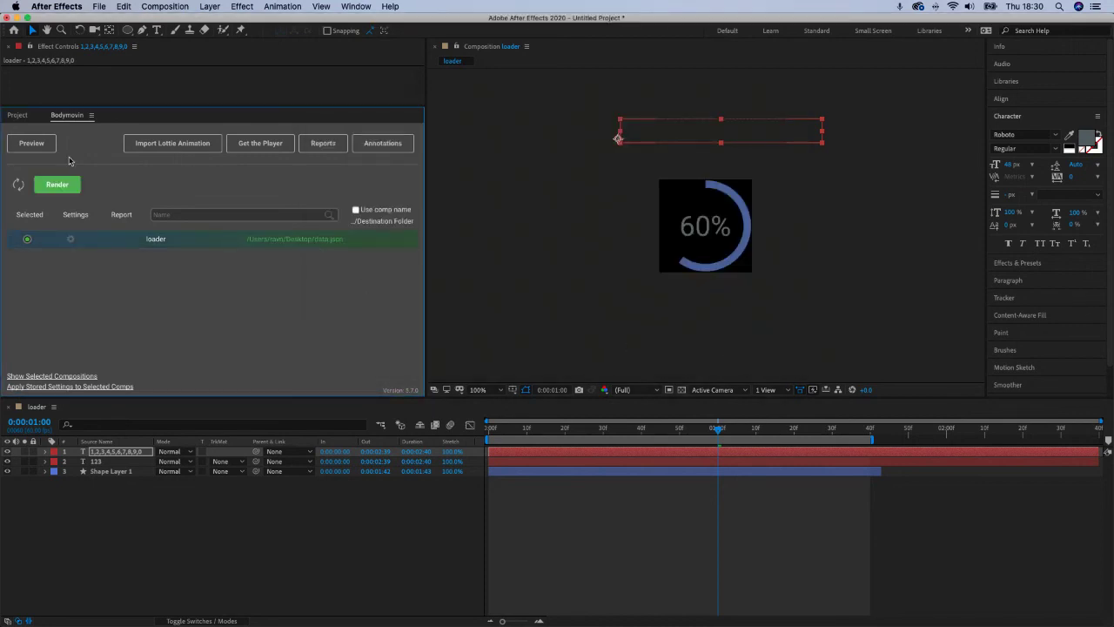
{"action": "left_click", "coordinate": [57, 185]}
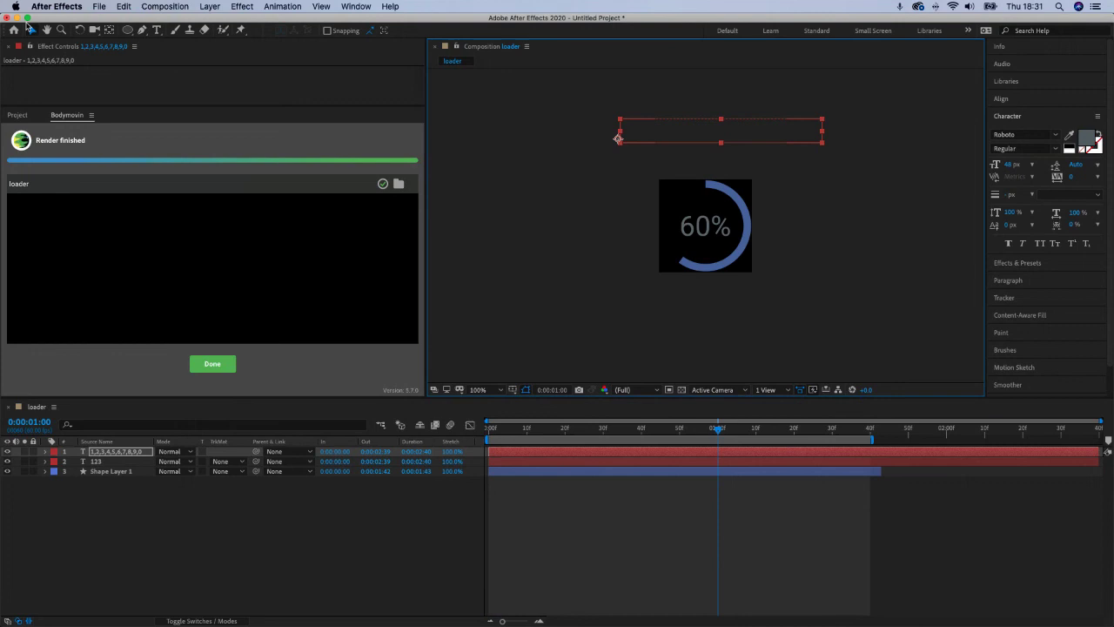
{"action": "left_click", "coordinate": [30, 29]}
{"action": "key", "text": "super+Tab"}
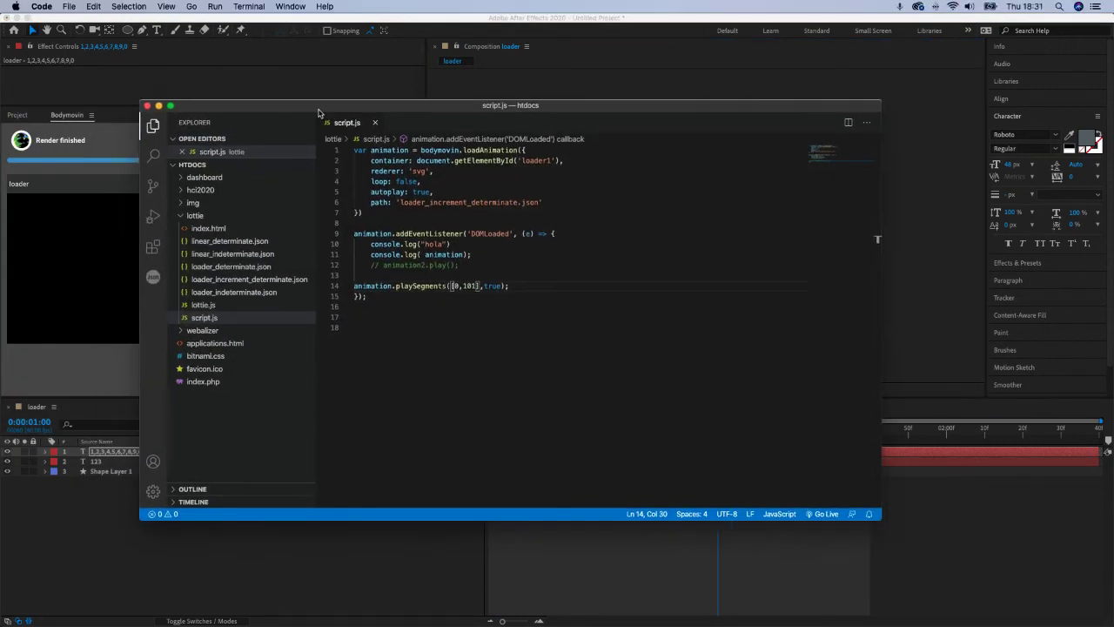
Change the playSegments end frame in script.js from 101 to 90
{"action": "double_click", "coordinate": [318, 112]}
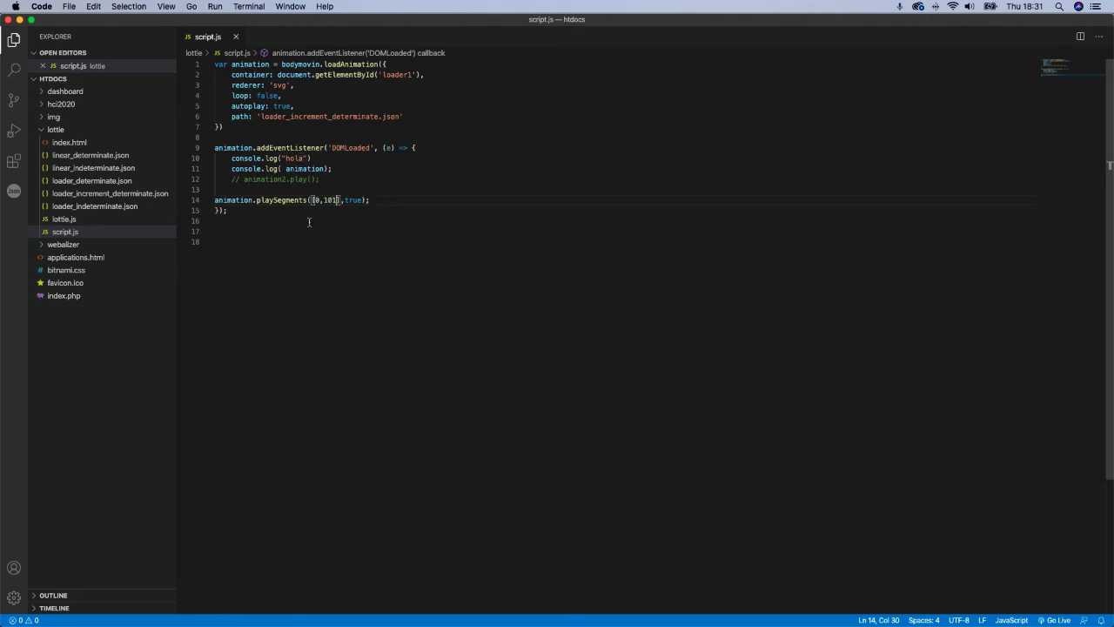
{"action": "double_click", "coordinate": [331, 201]}
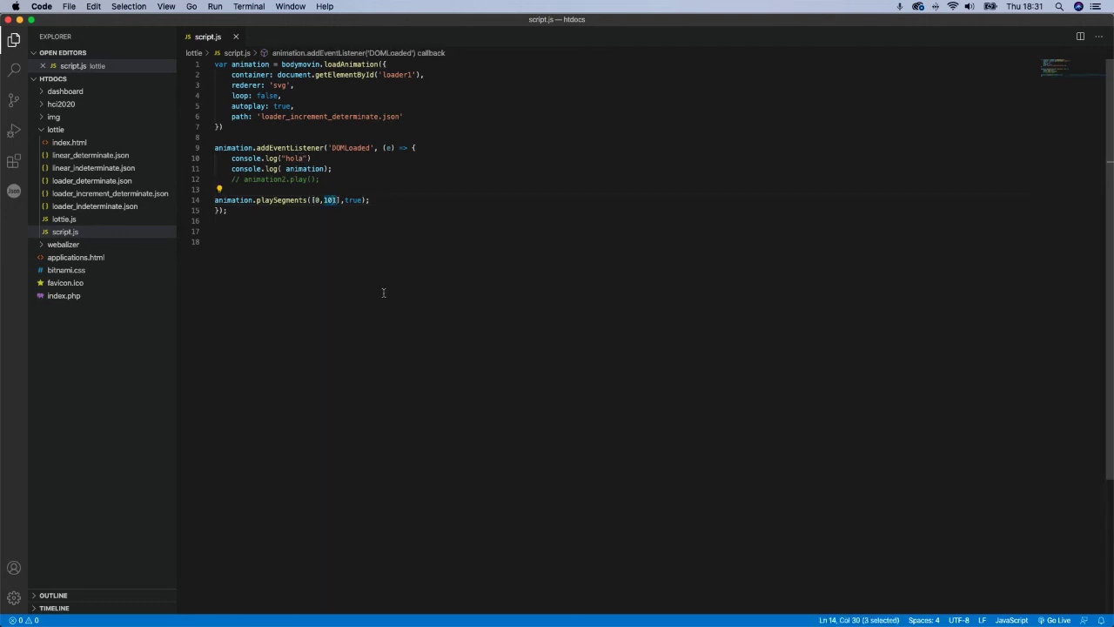
{"action": "key", "text": "BackSpace"}
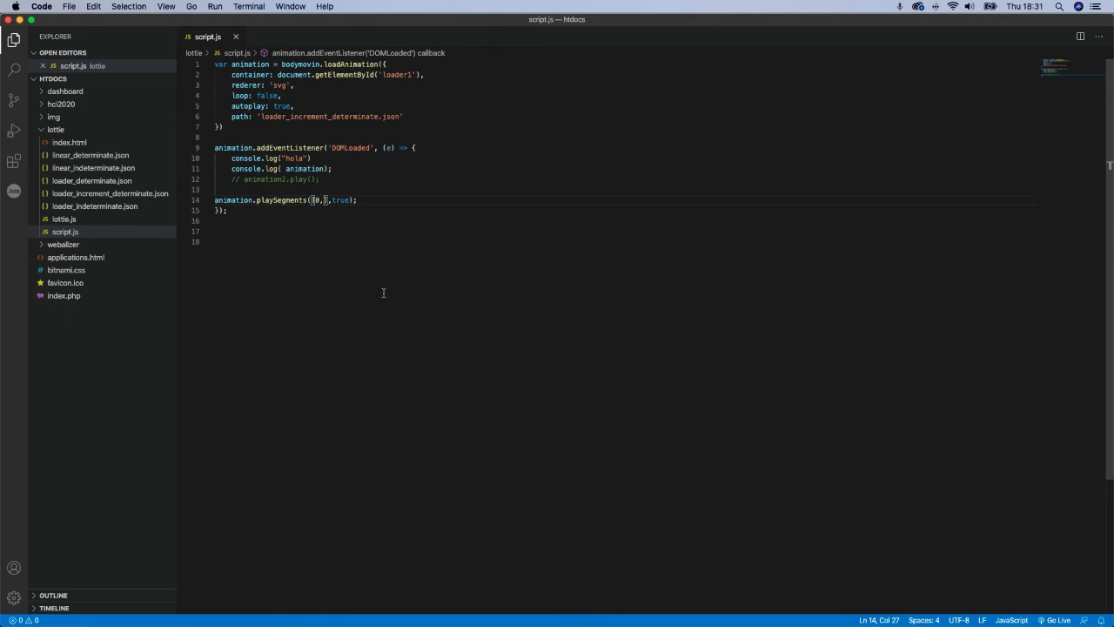
{"action": "type", "text": "90"}
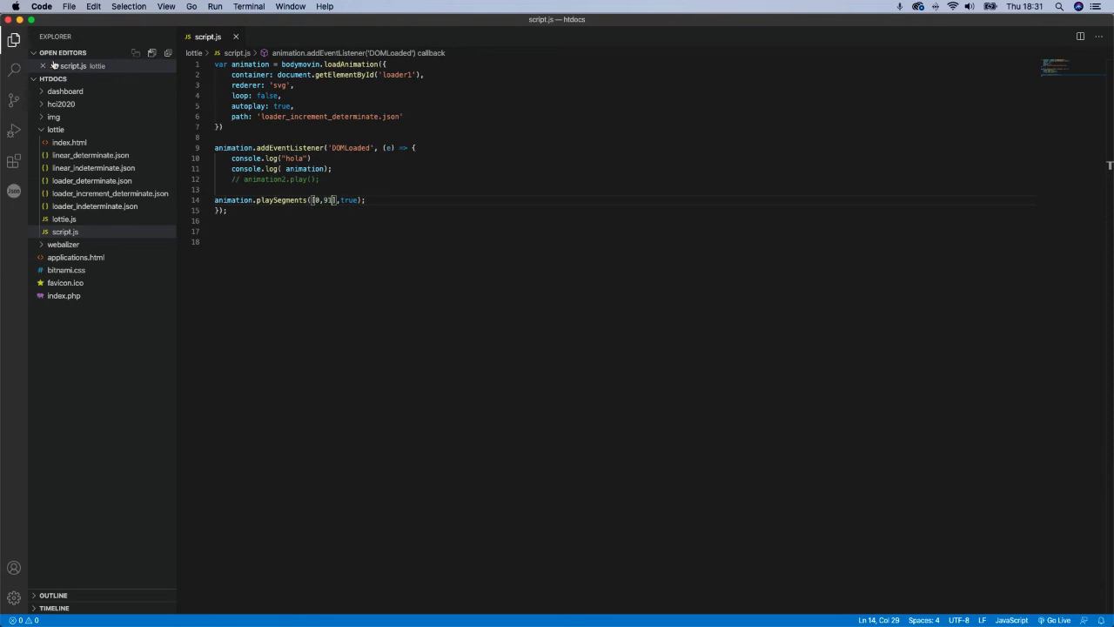
Reload the loader page in Chrome to check it stops at 90%, then minimize Chrome and VS Code
{"action": "key", "text": "super+Tab"}
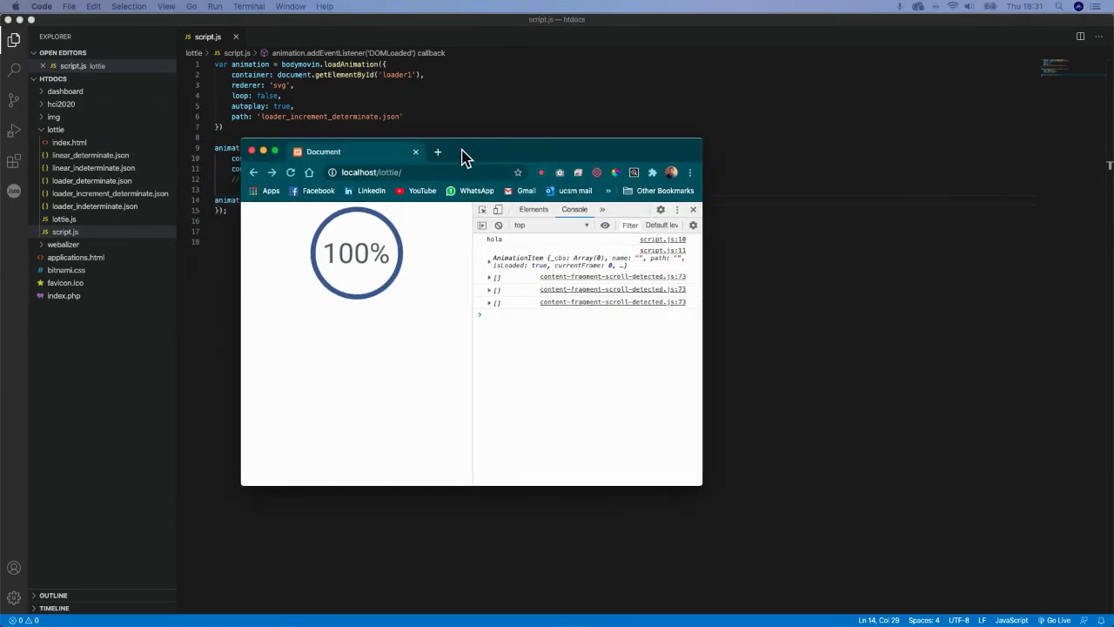
{"action": "double_click", "coordinate": [460, 157]}
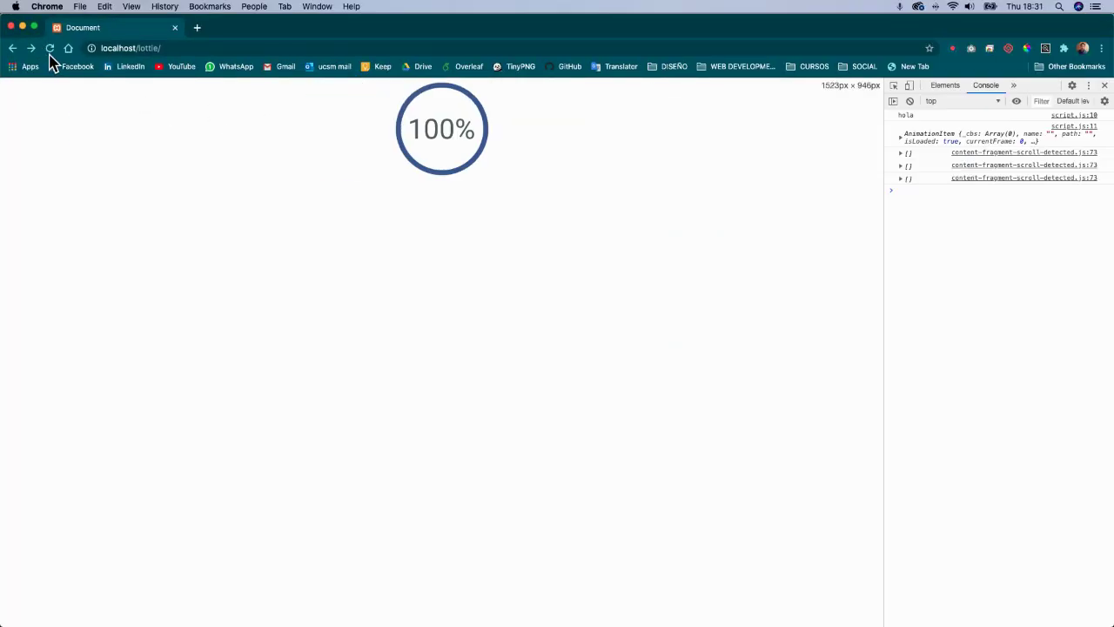
{"action": "left_click", "coordinate": [49, 51]}
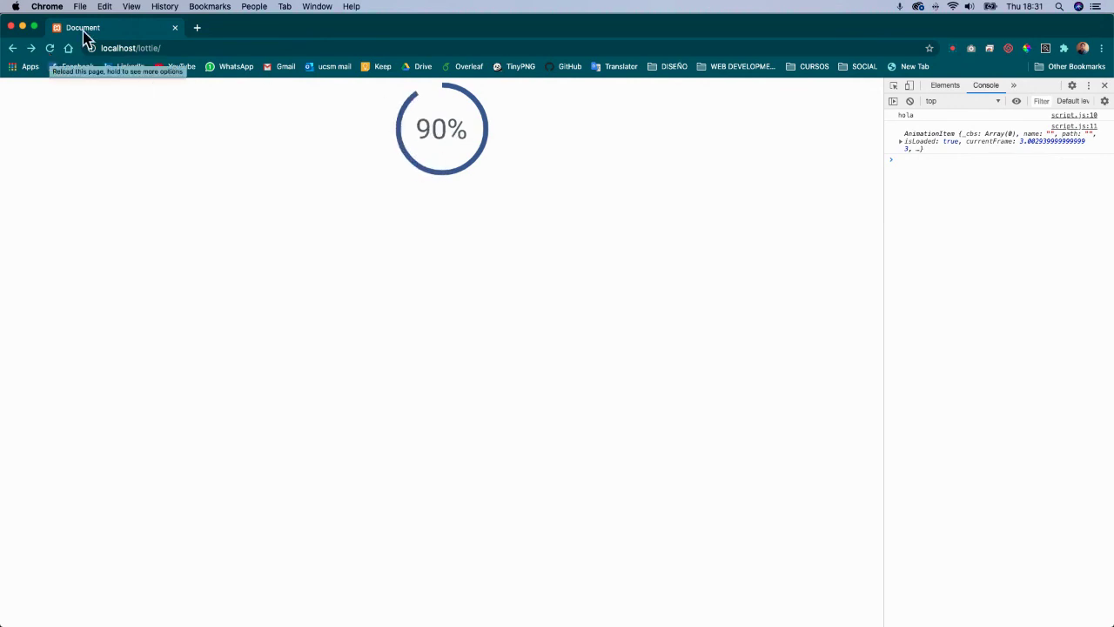
{"action": "left_click", "coordinate": [22, 27]}
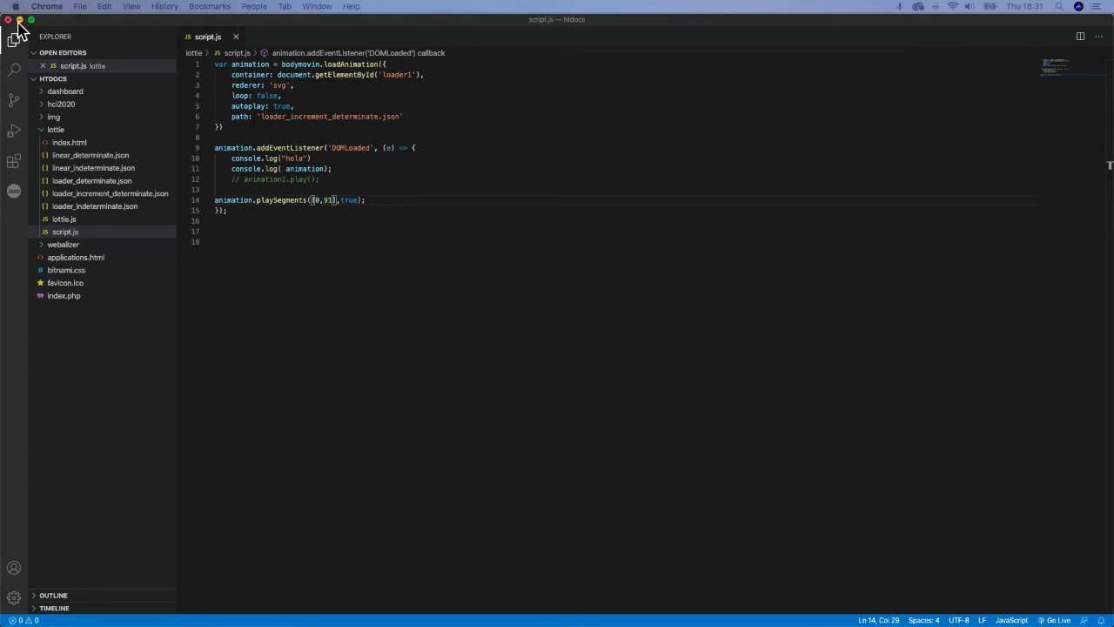
{"action": "left_click", "coordinate": [19, 19]}
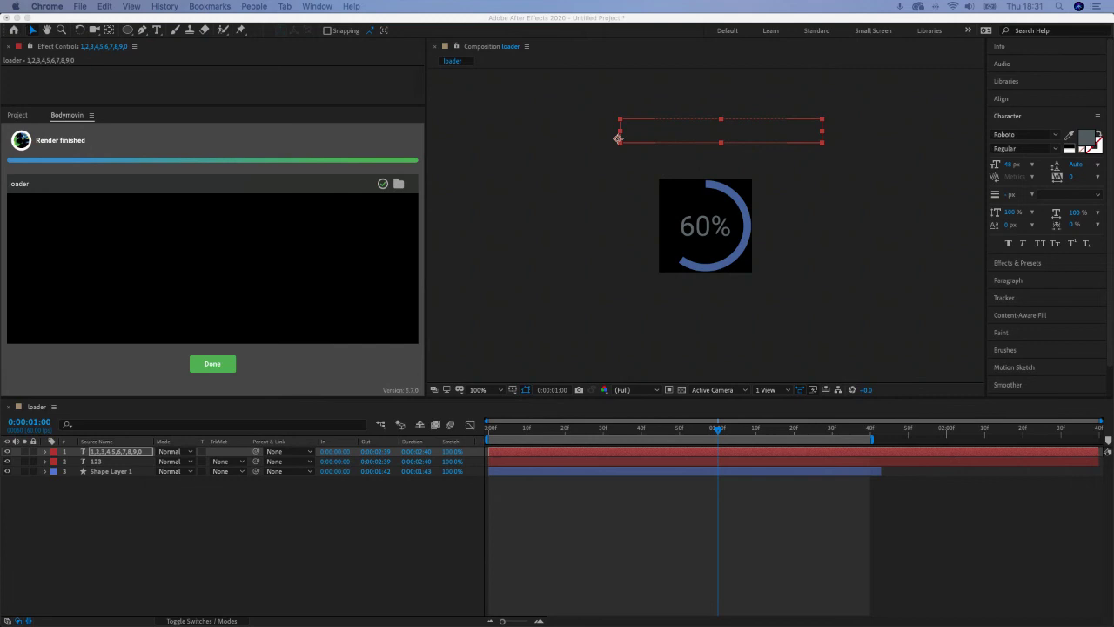